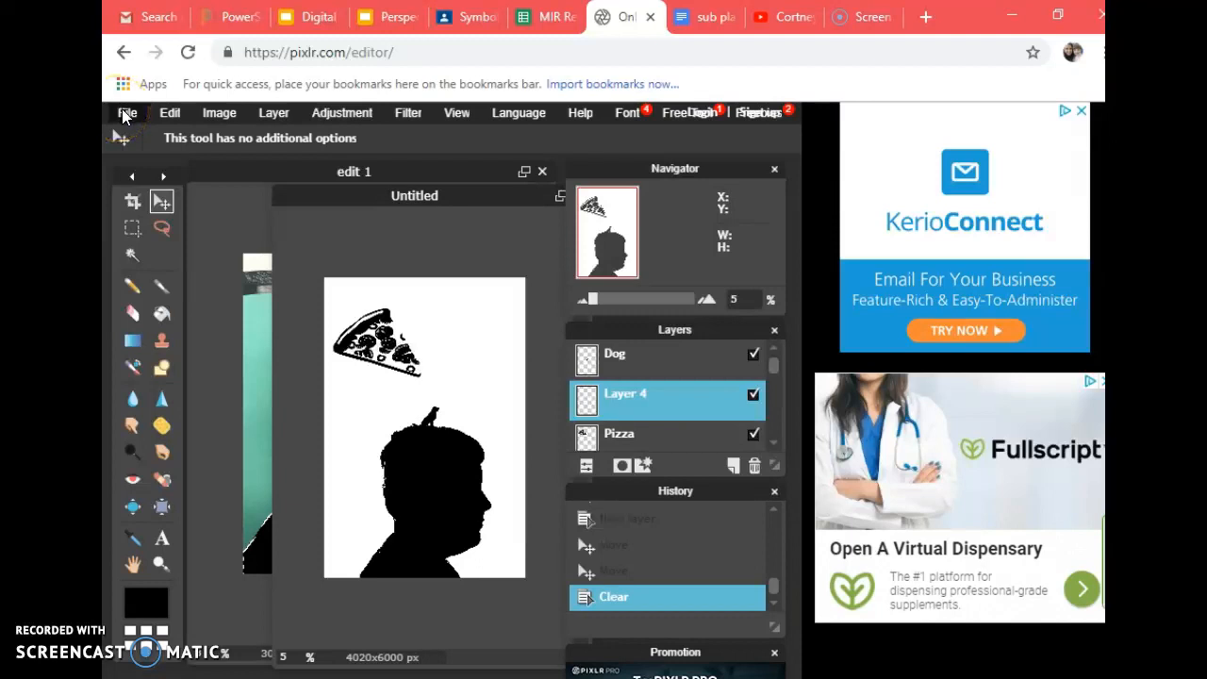
# Open the "fall" image from the Downloads folder as a separate document
pyautogui.click(125, 113)
pyautogui.click(139, 154)
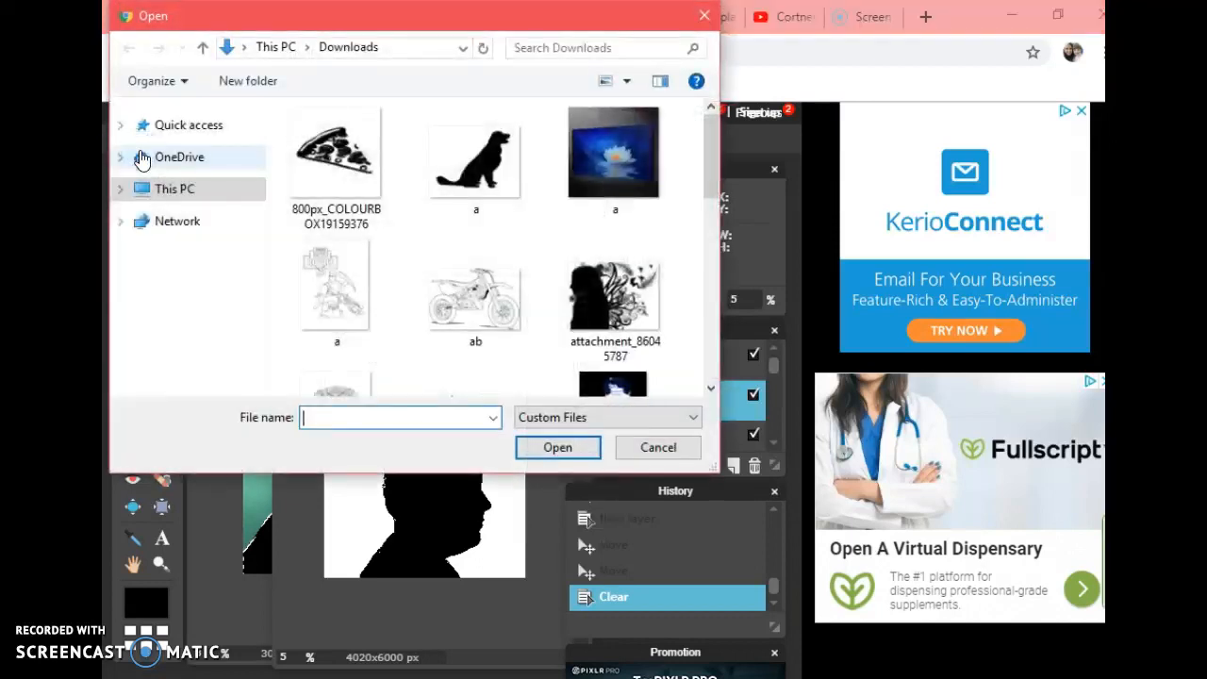
pyautogui.moveTo(712, 126); pyautogui.dragTo(702, 269)
pyautogui.click(509, 203)
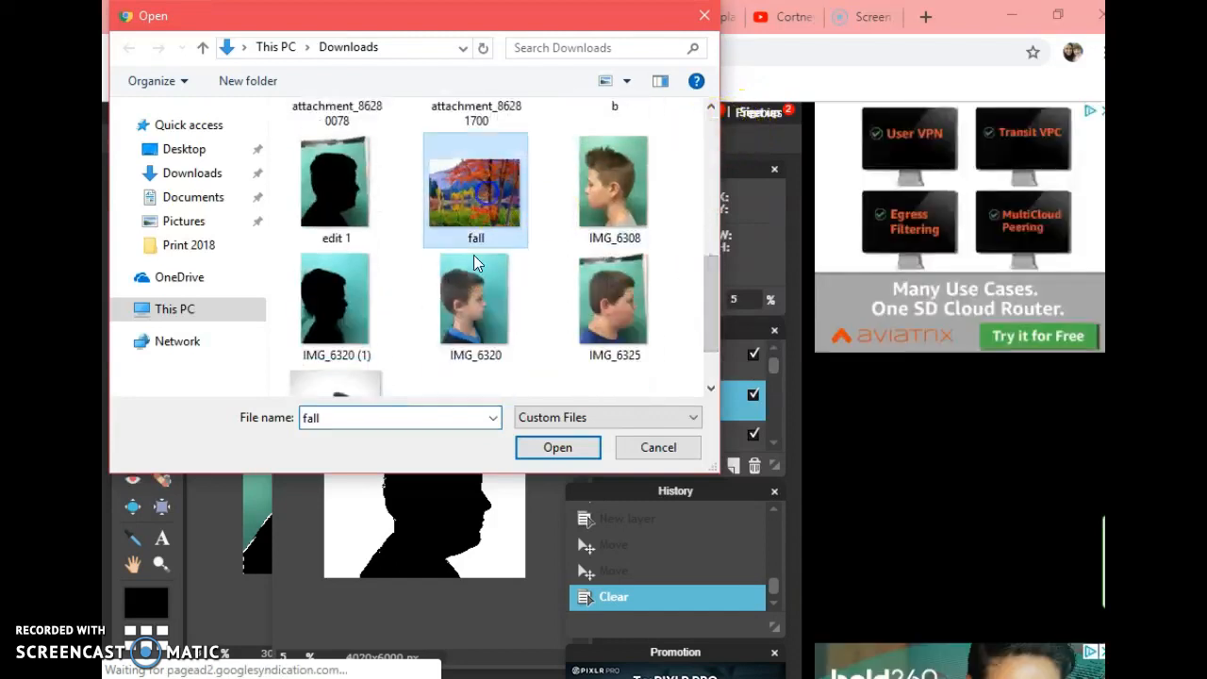
pyautogui.click(556, 446)
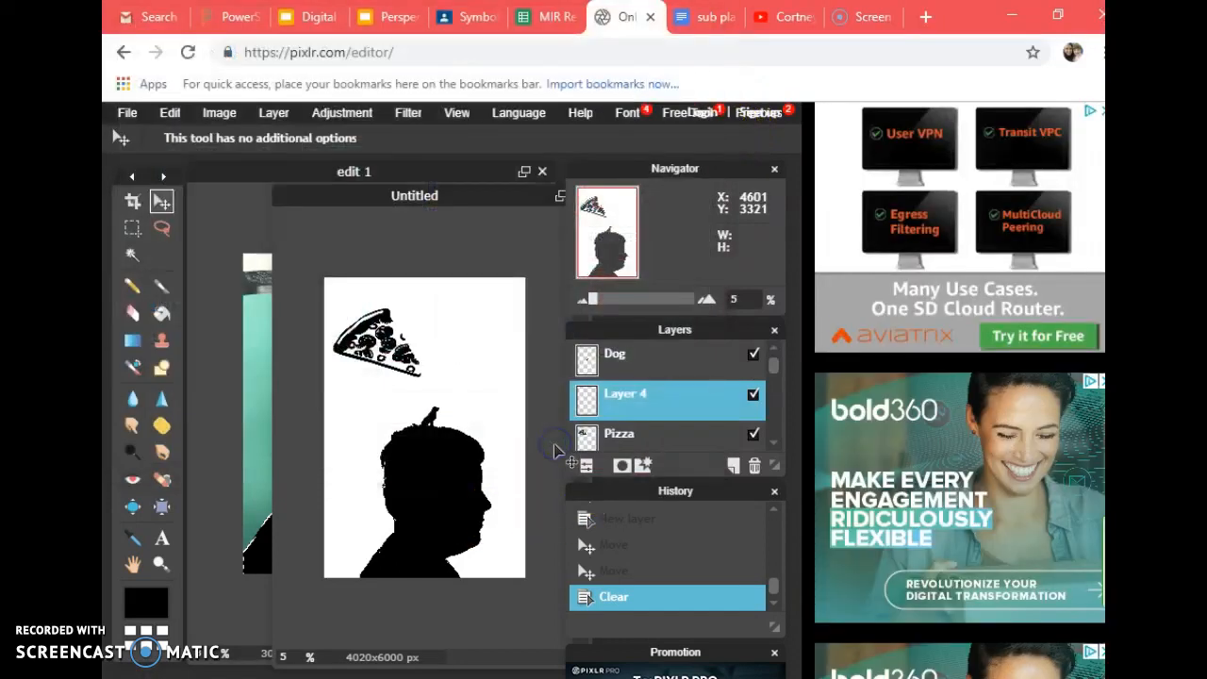
pyautogui.moveTo(555, 468); pyautogui.dragTo(580, 531)
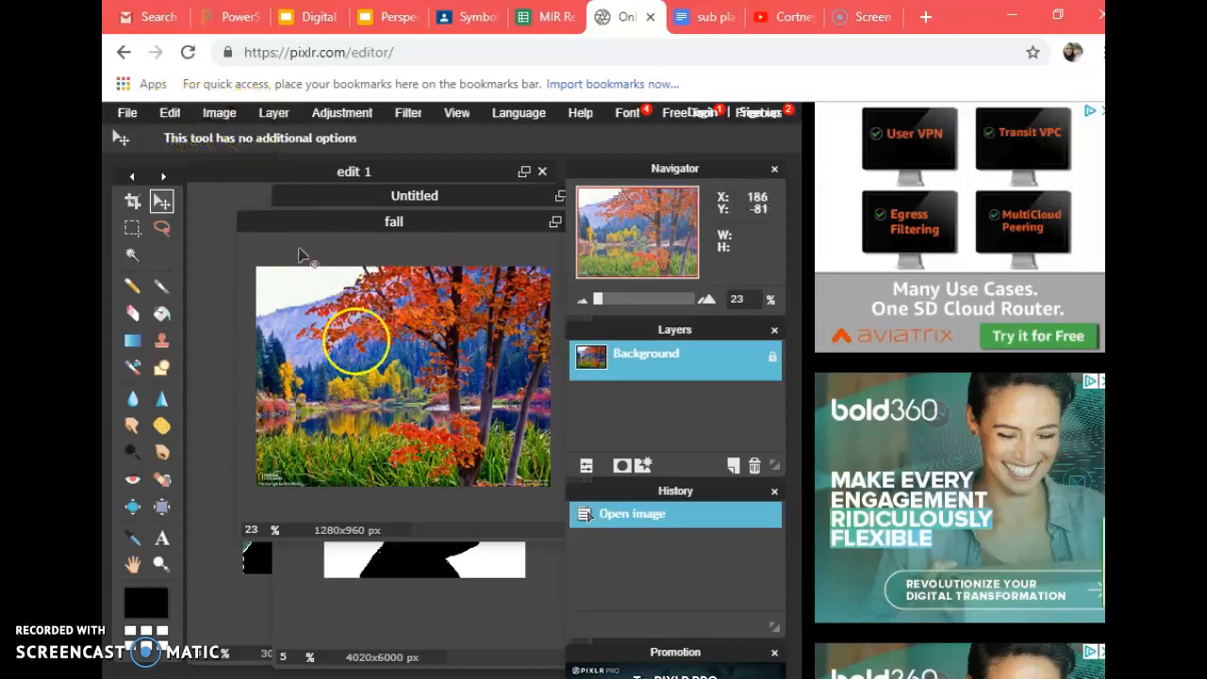
# Add the pizza image 800px_COLOURBOX19159376 from Downloads as a new layer over the fall picture
pyautogui.click(279, 111)
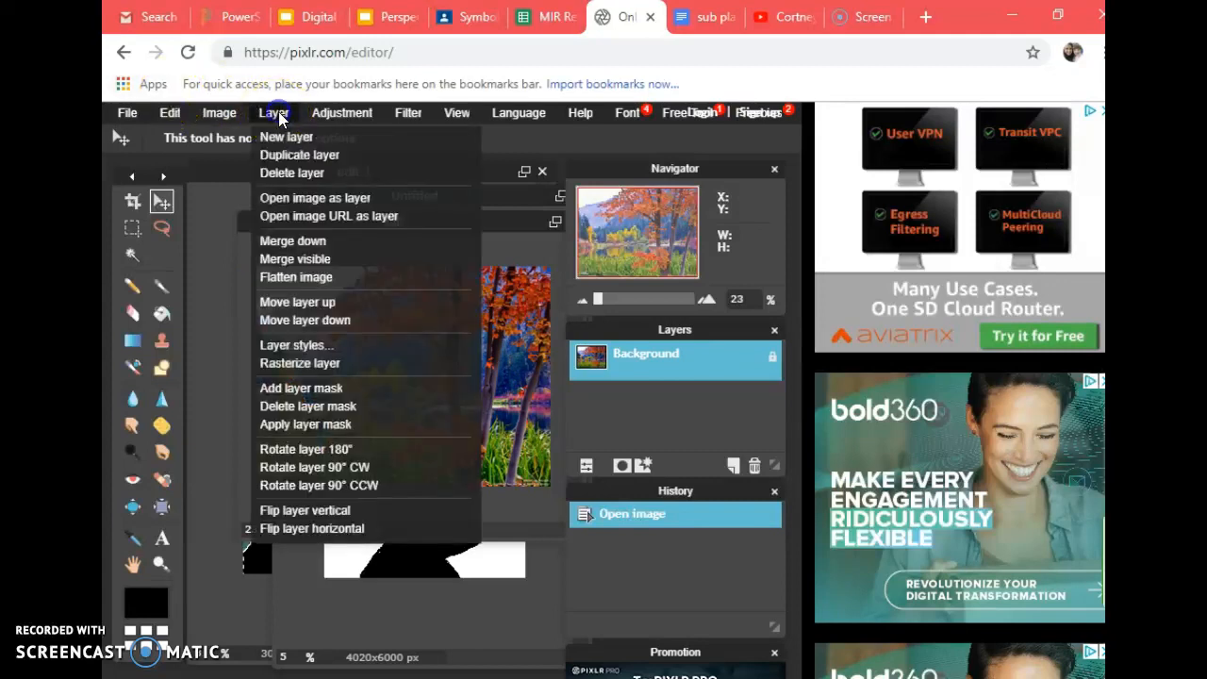
pyautogui.click(288, 201)
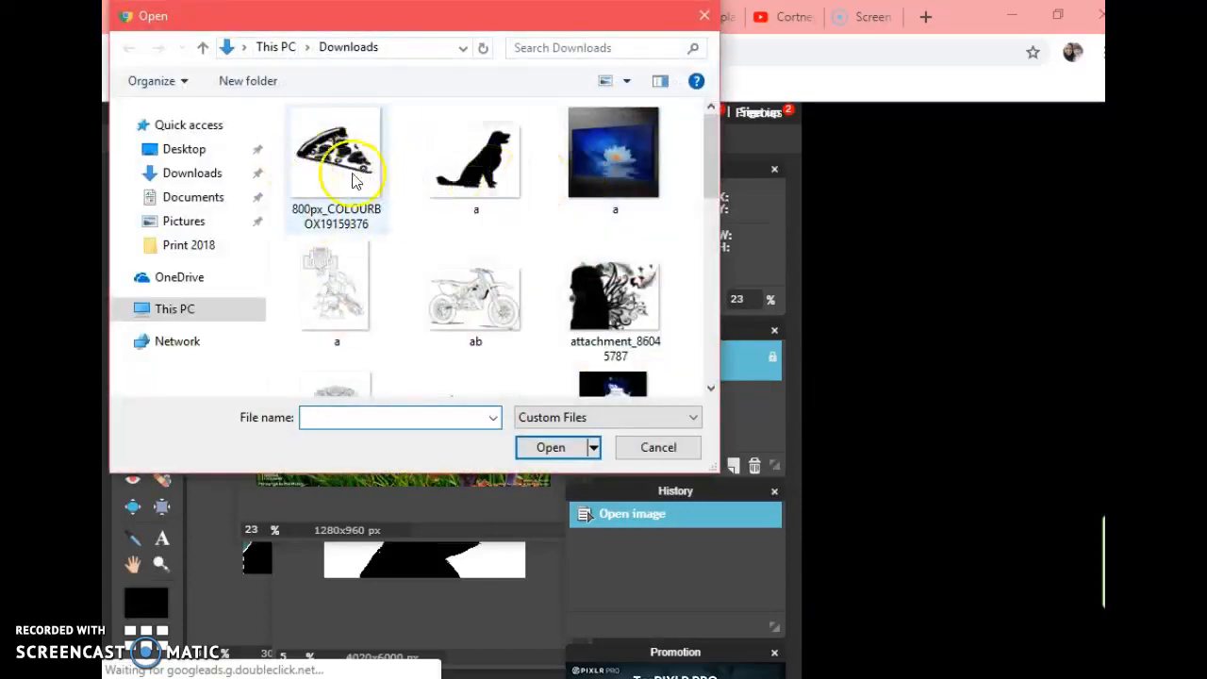
pyautogui.click(330, 142)
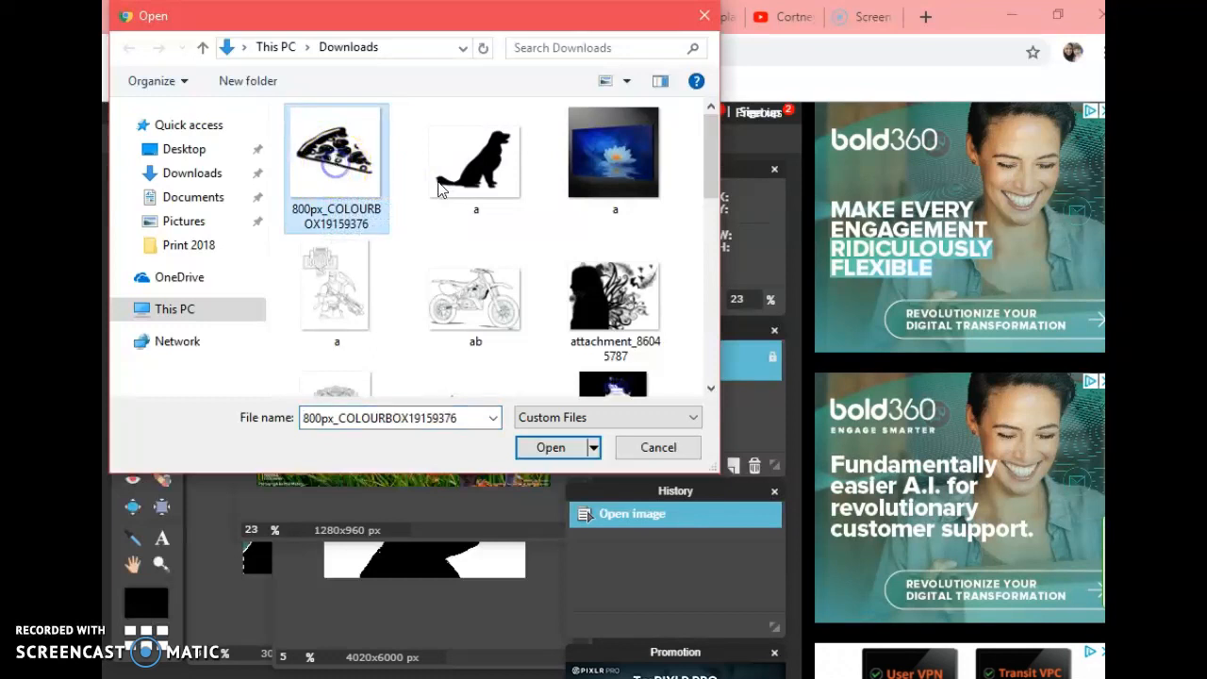
pyautogui.click(553, 449)
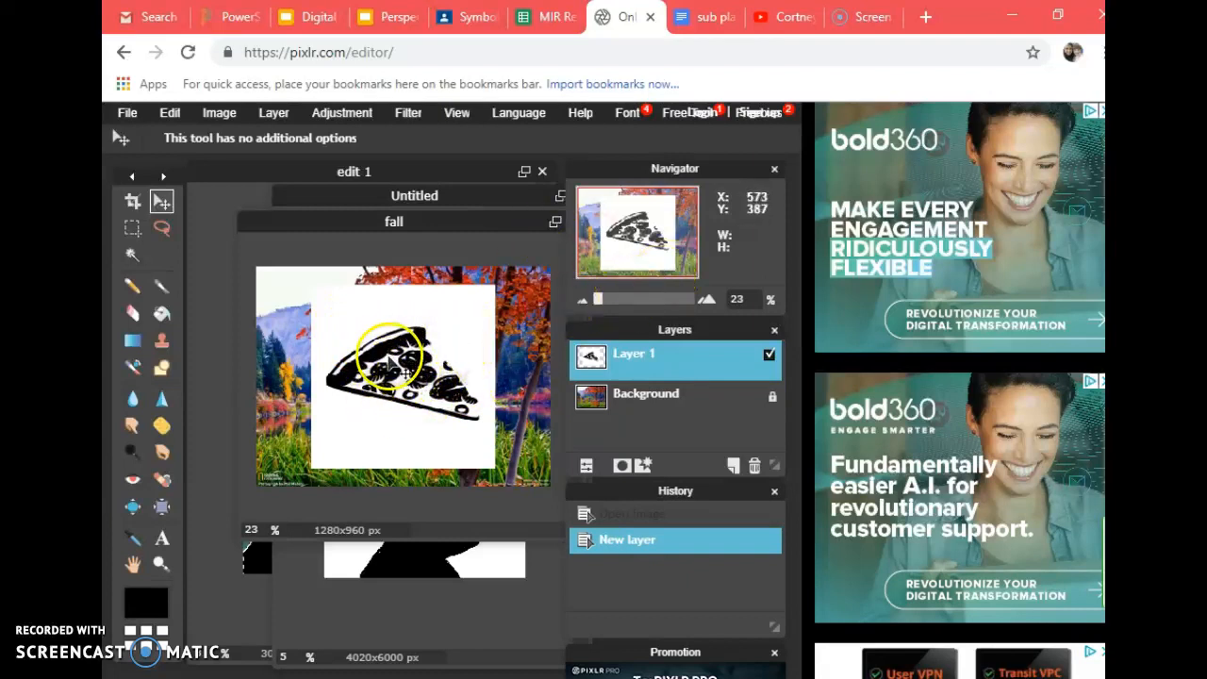
# Enlarge the pizza layer with Free transform until it covers the whole fall picture, and apply the transform
pyautogui.click(217, 113)
pyautogui.moveTo(174, 113)
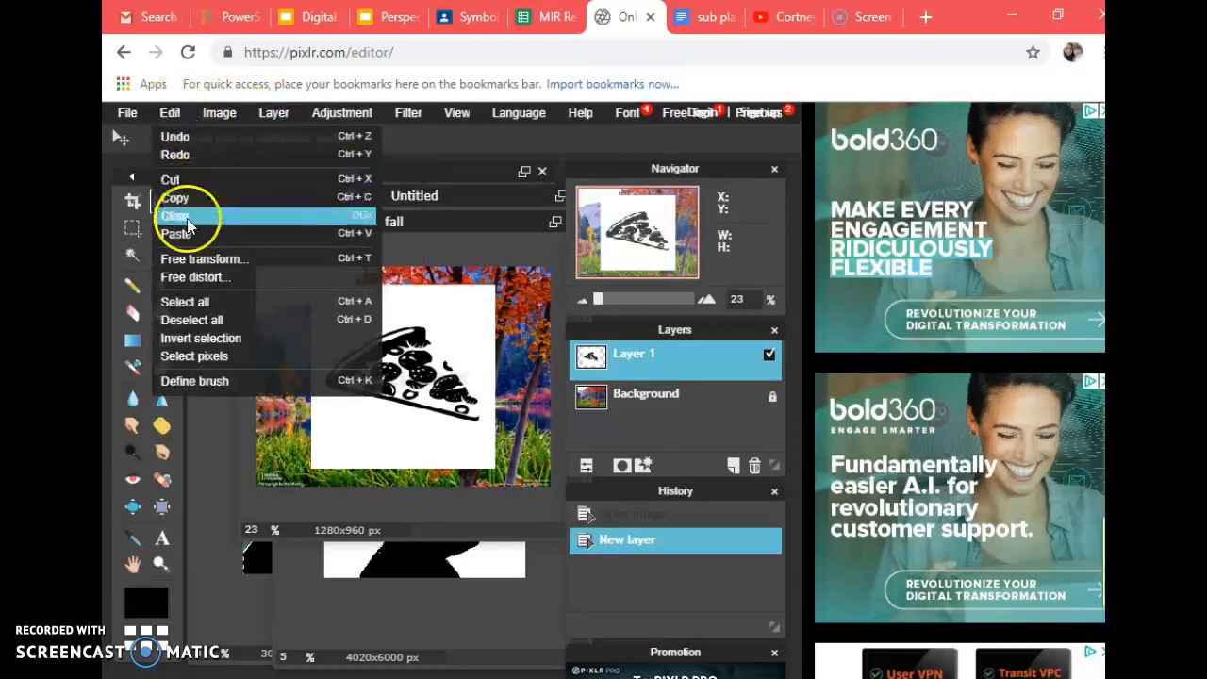
pyautogui.click(185, 259)
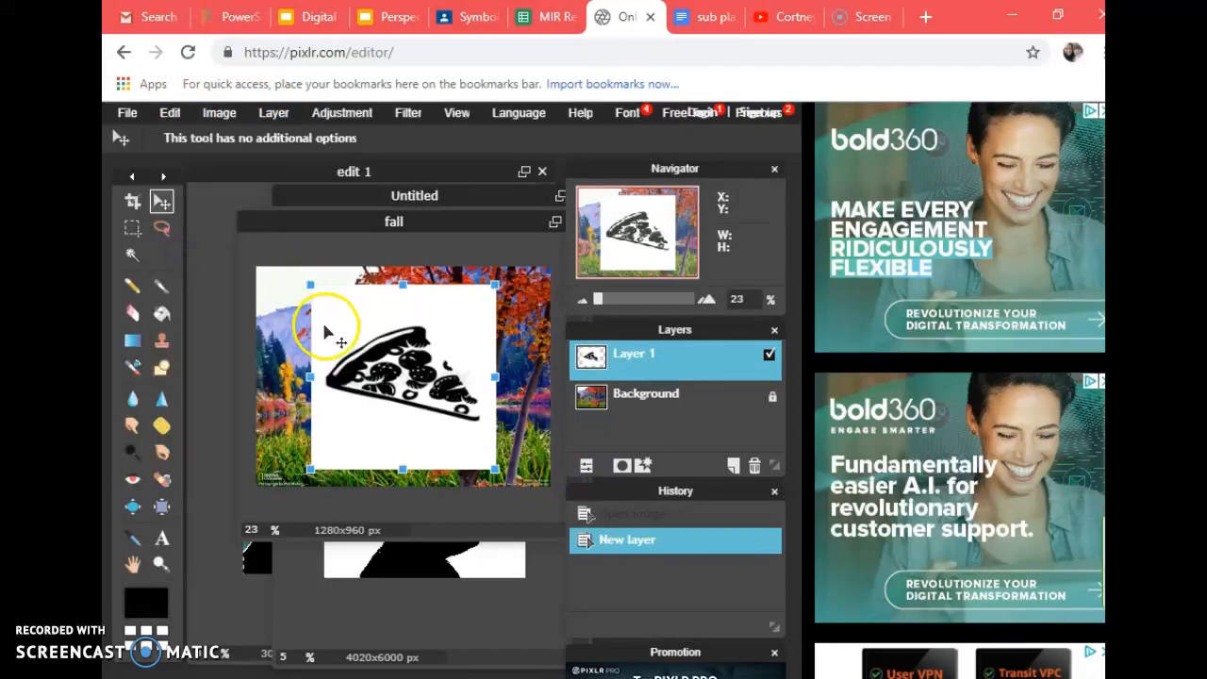
pyautogui.moveTo(311, 282); pyautogui.dragTo(255, 231)
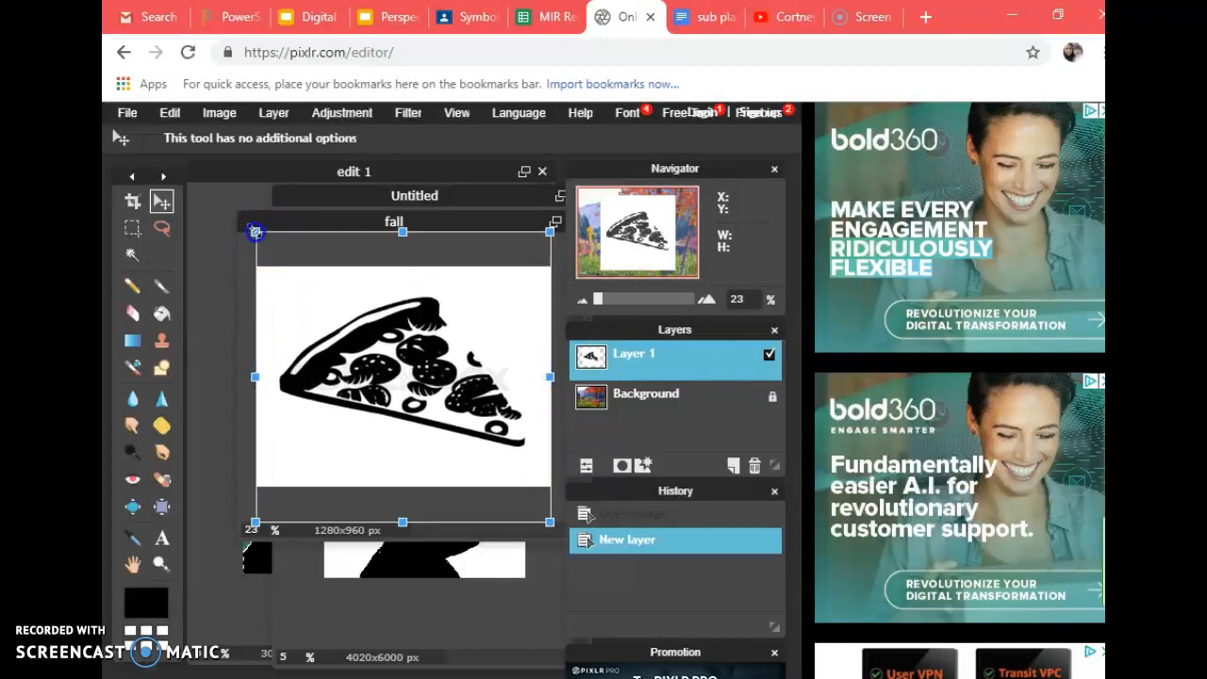
pyautogui.click(631, 363)
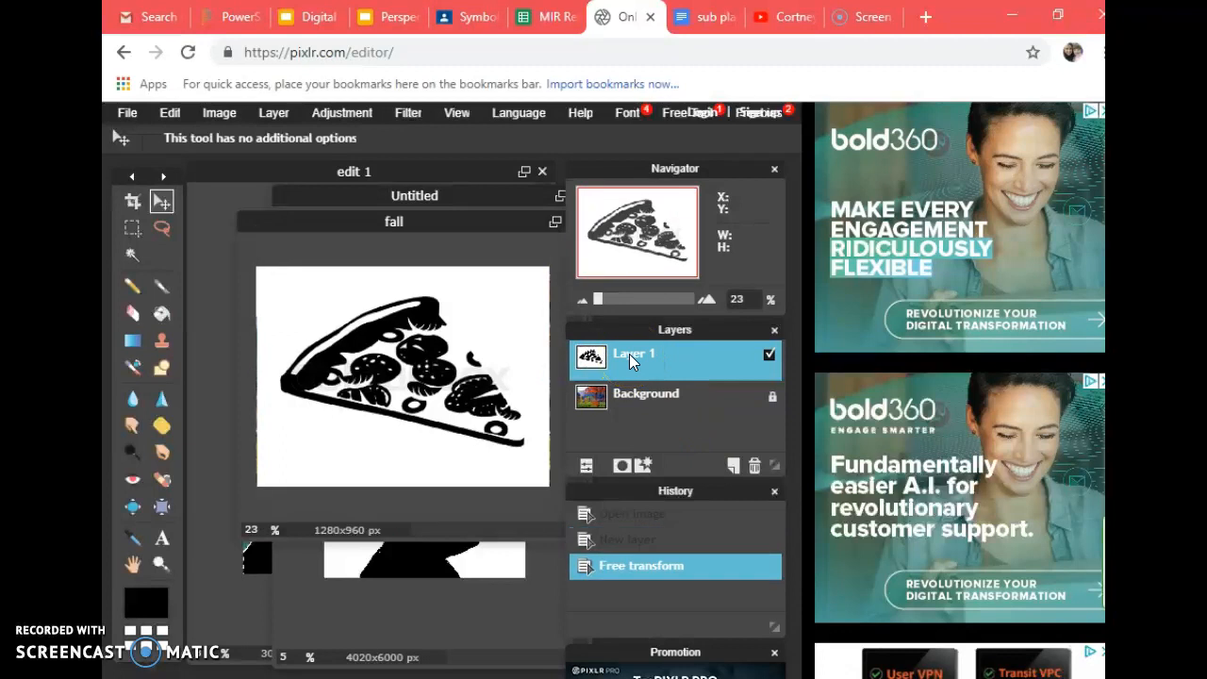
# Rename the enlarged pizza layer as "Pizza" and keep it selected
pyautogui.doubleClick(629, 356)
pyautogui.write('Pi')
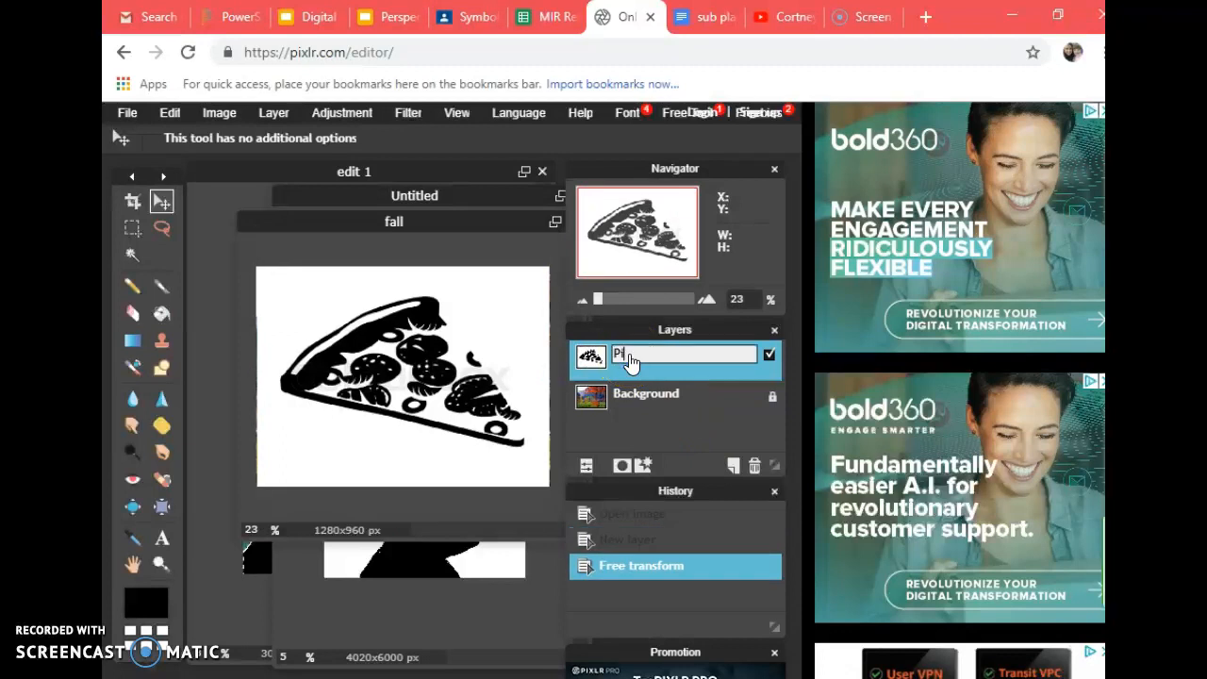
pyautogui.write('z')
pyautogui.click(608, 396)
pyautogui.click(634, 361)
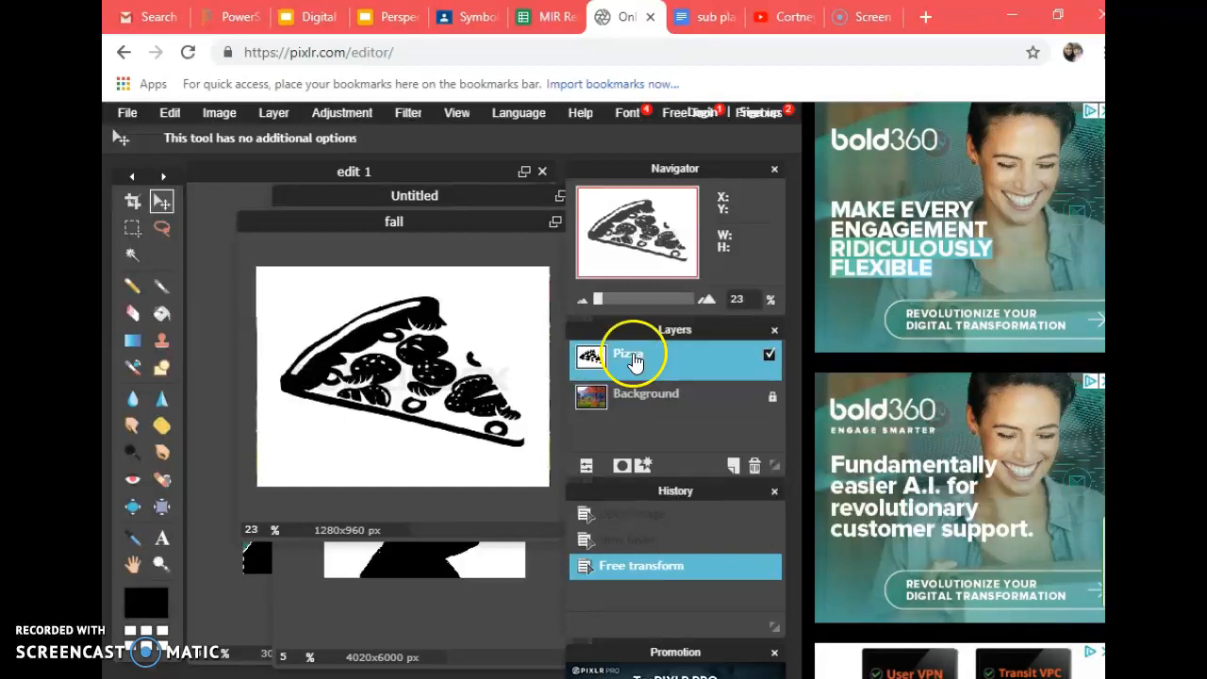
# Select black areas of the pizza with the Wand tool, raising its tolerance to 66
pyautogui.click(137, 257)
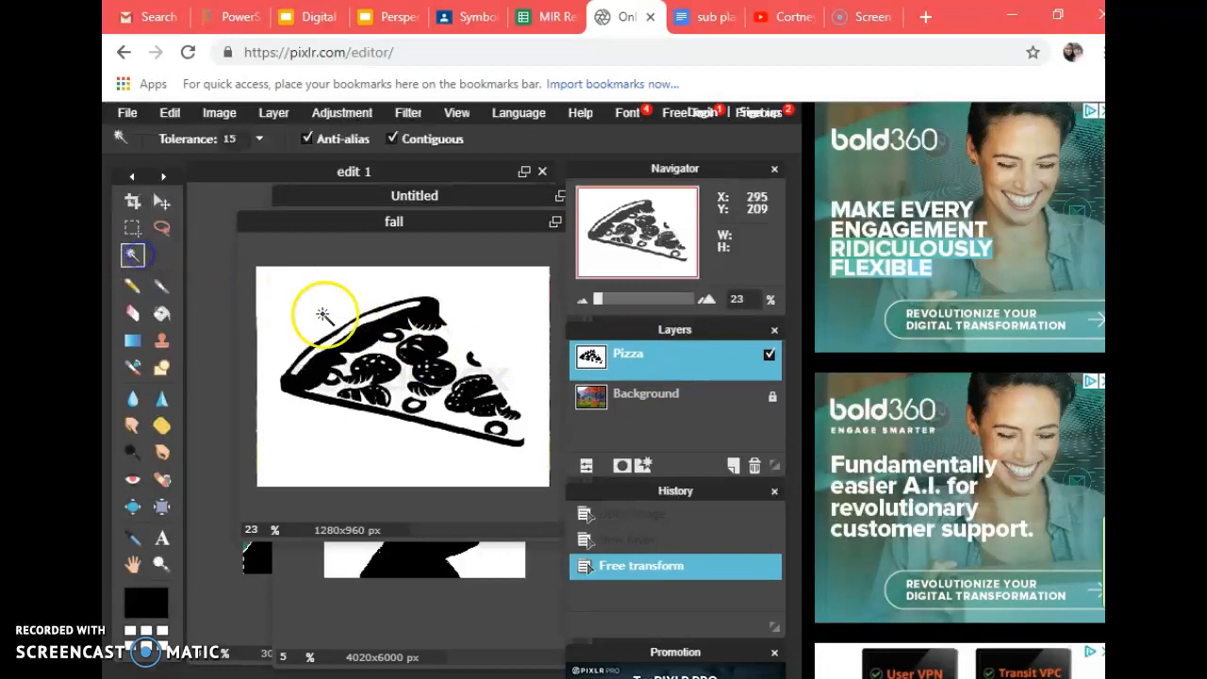
pyautogui.click(436, 351)
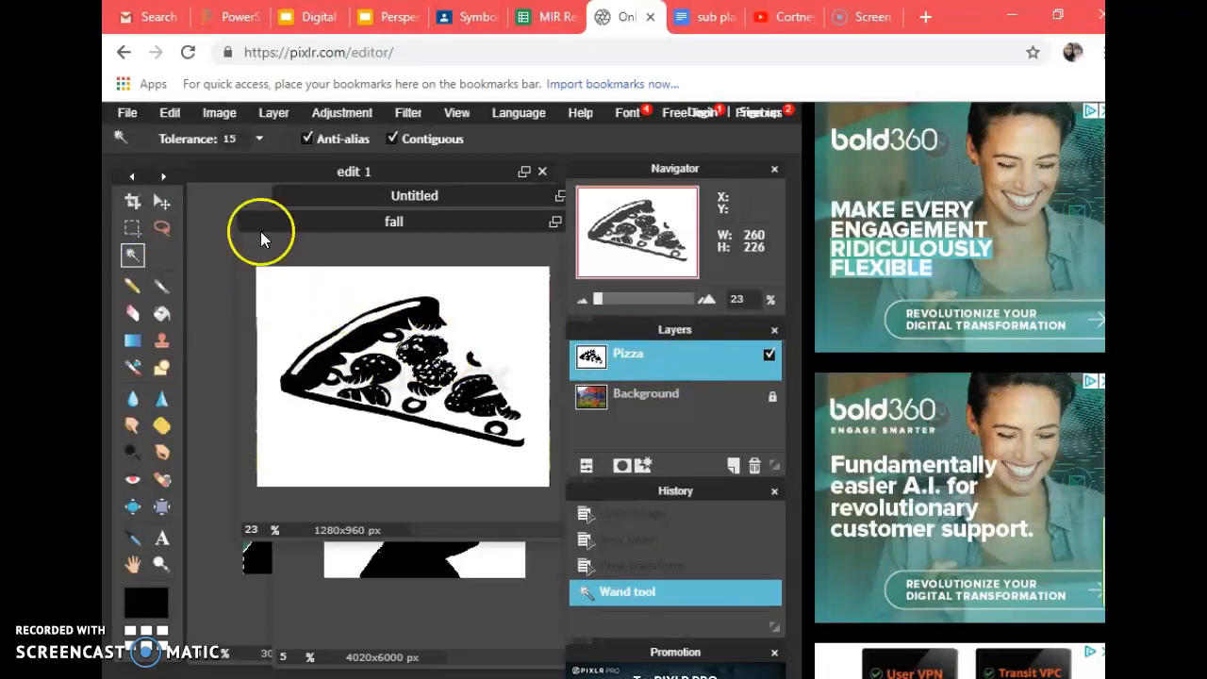
pyautogui.click(259, 139)
pyautogui.moveTo(169, 166); pyautogui.dragTo(188, 166)
pyautogui.click(318, 363)
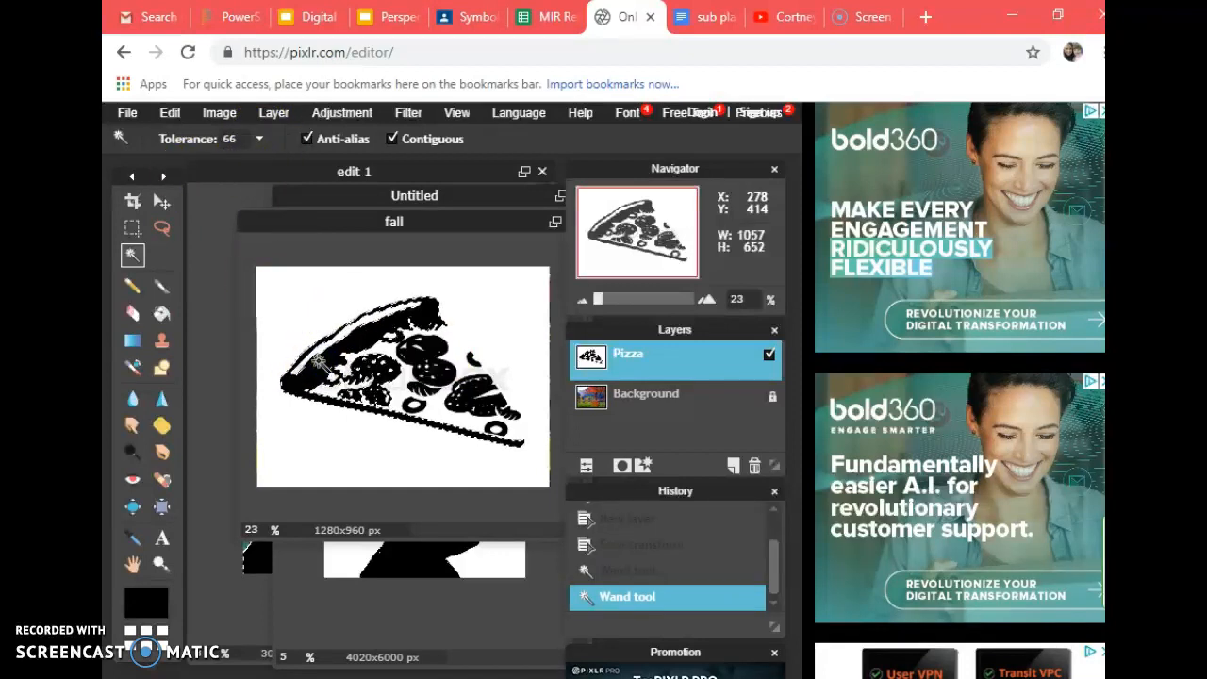
# Set the Wand tolerance to 107, select the pizza's remaining black areas, and delete the selection from the Pizza layer
pyautogui.click(260, 140)
pyautogui.moveTo(189, 166); pyautogui.dragTo(205, 166)
pyautogui.click(412, 351)
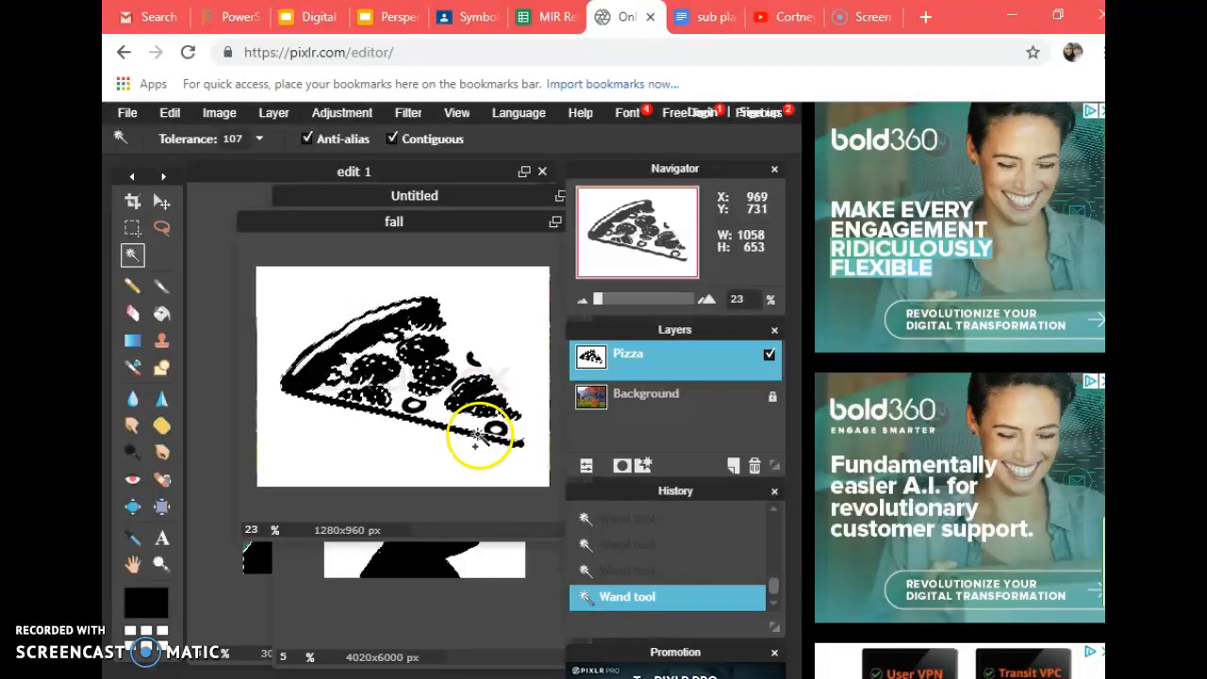
pyautogui.moveTo(601, 298); pyautogui.dragTo(606, 300)
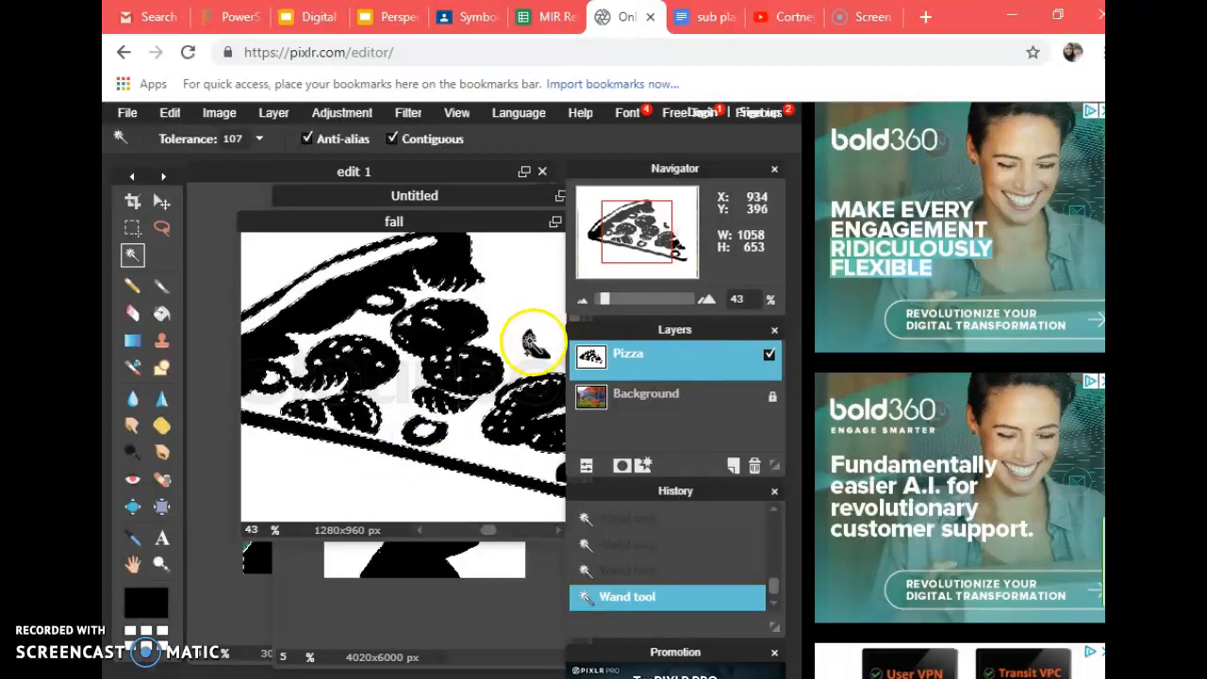
pyautogui.click(452, 387)
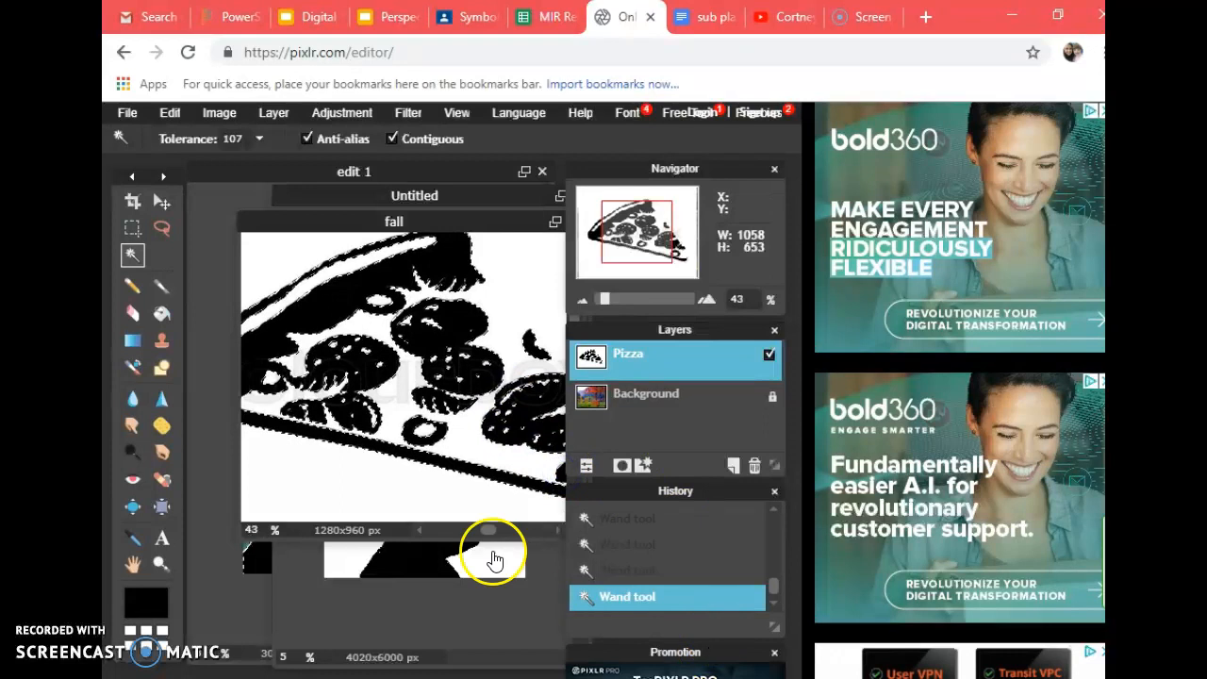
pyautogui.press('Delete')
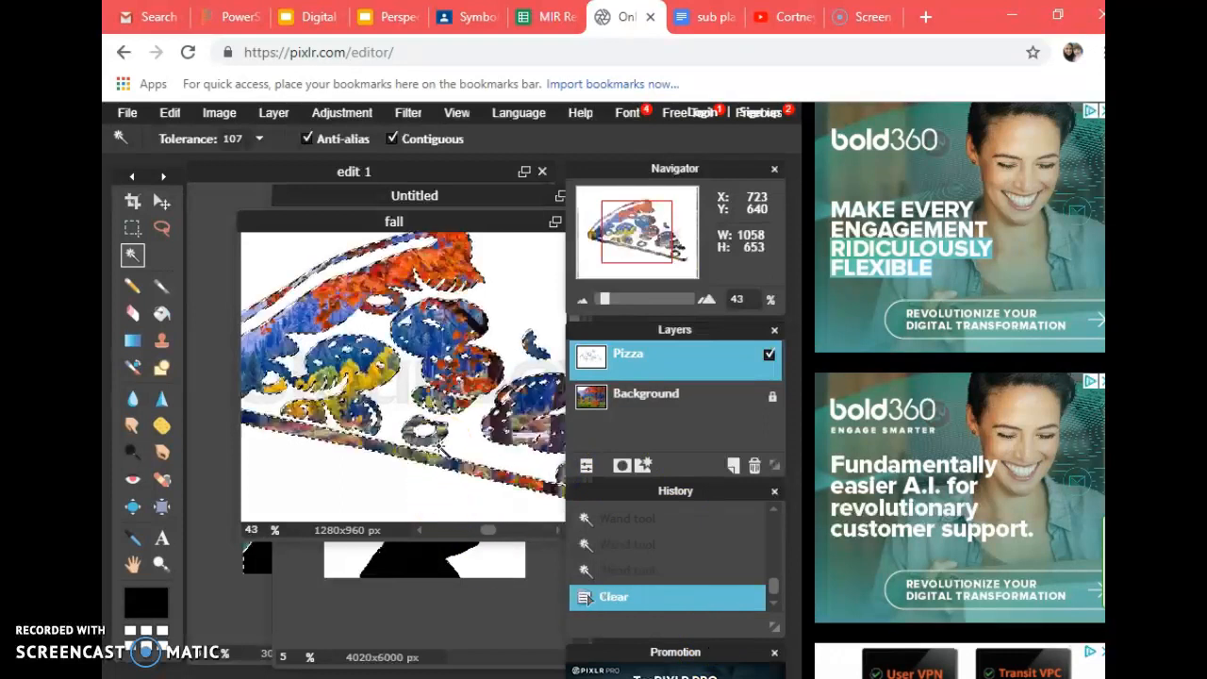
pyautogui.moveTo(607, 299); pyautogui.dragTo(600, 300)
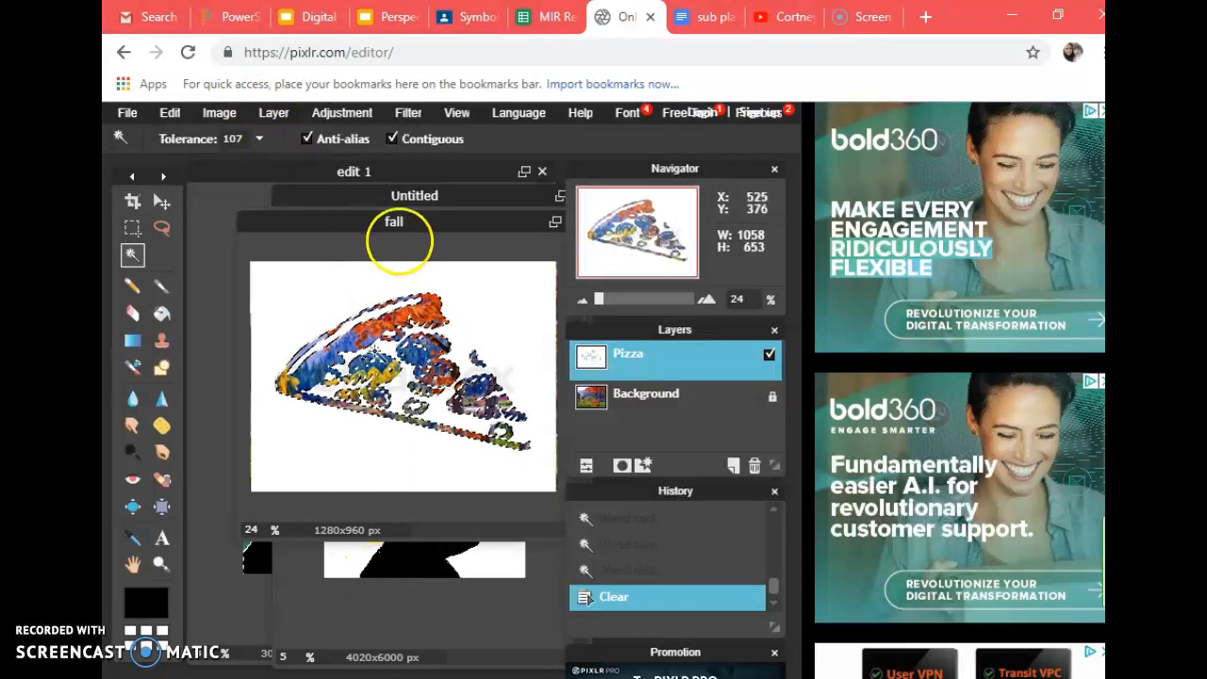
# Flatten the fall image so the Pizza layer merges with the background
pyautogui.click(274, 113)
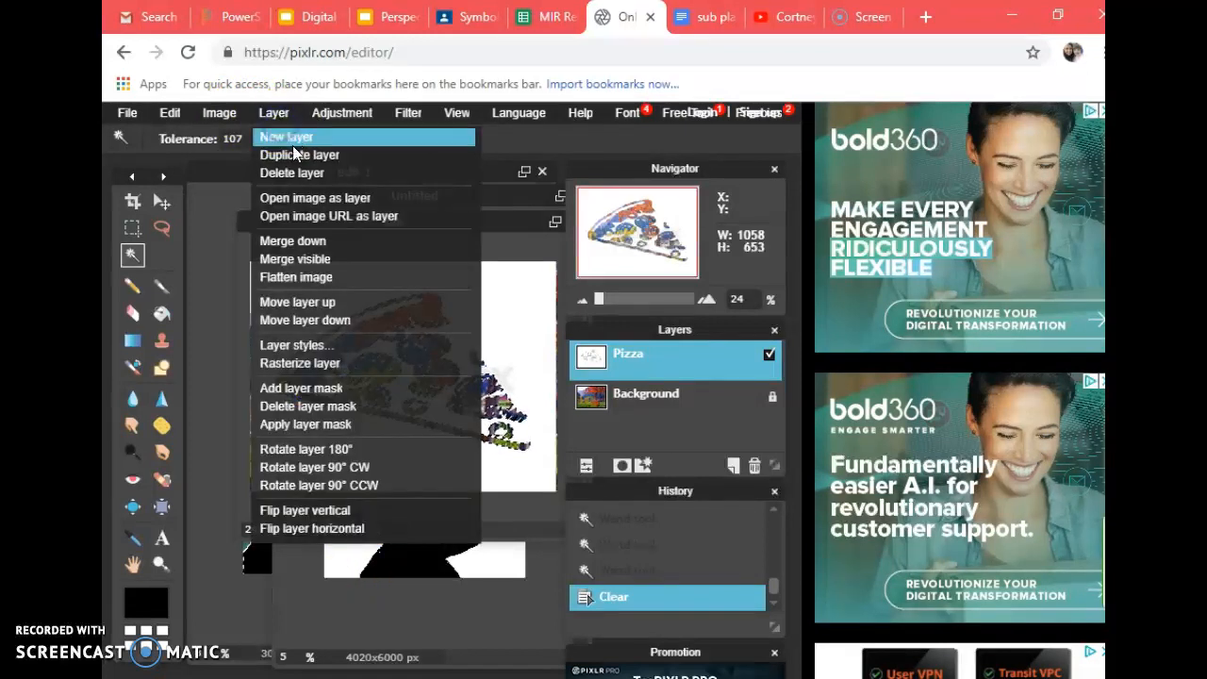
pyautogui.click(297, 342)
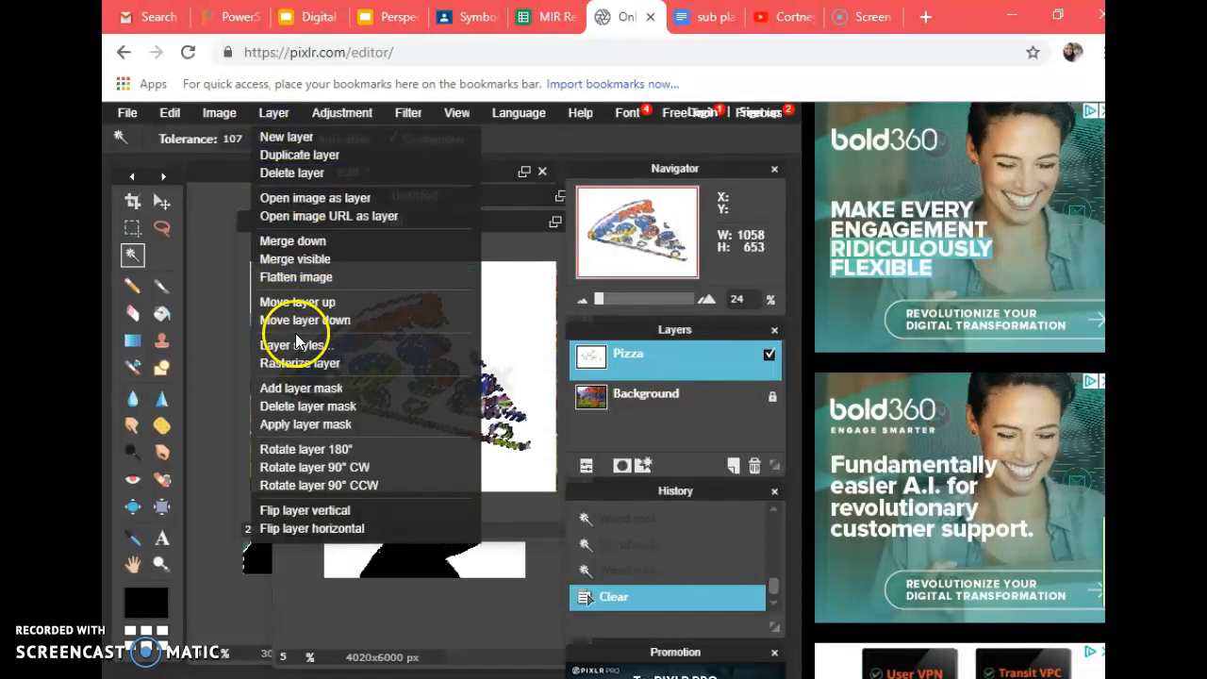
pyautogui.click(286, 279)
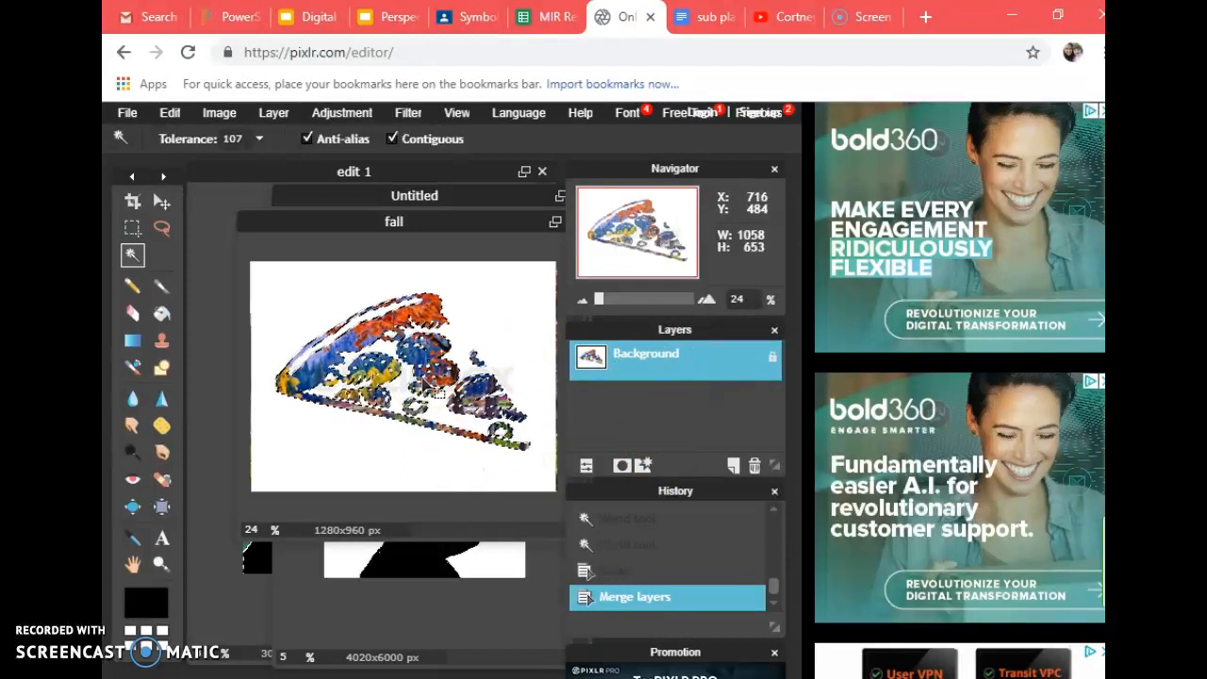
# Copy the selected fall-colored pizza into the Untitled document and move it to the white area above the head's right side
pyautogui.hotkey('ctrl', 'c')
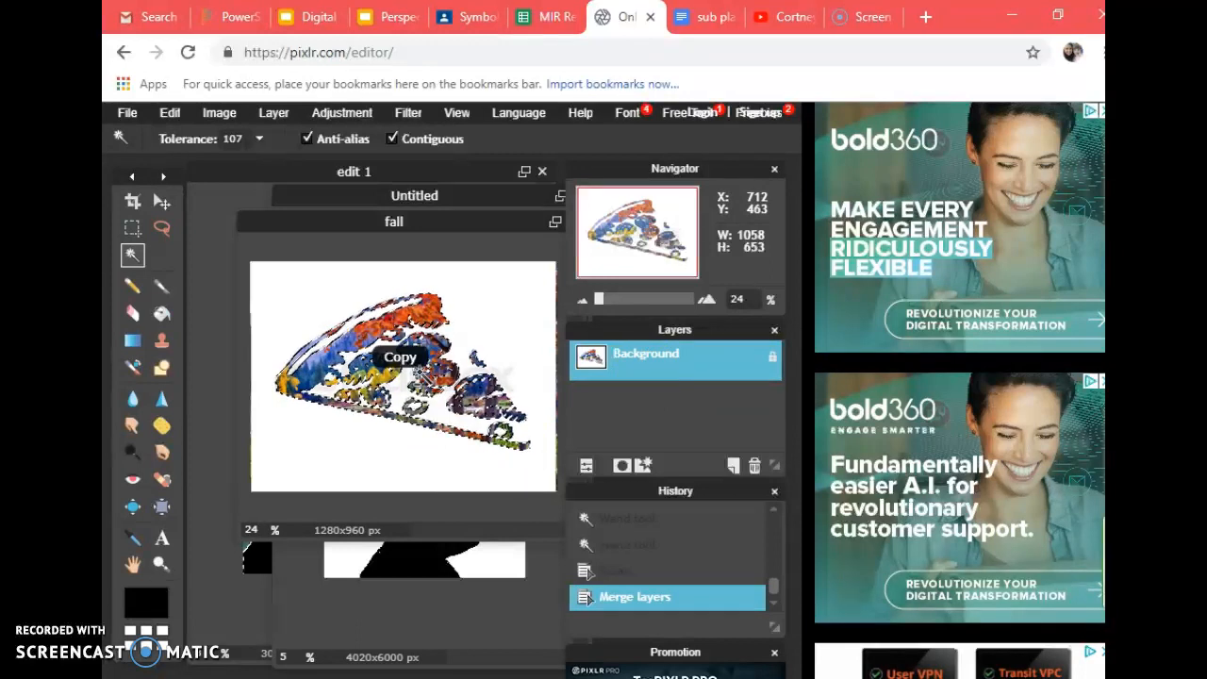
pyautogui.click(386, 198)
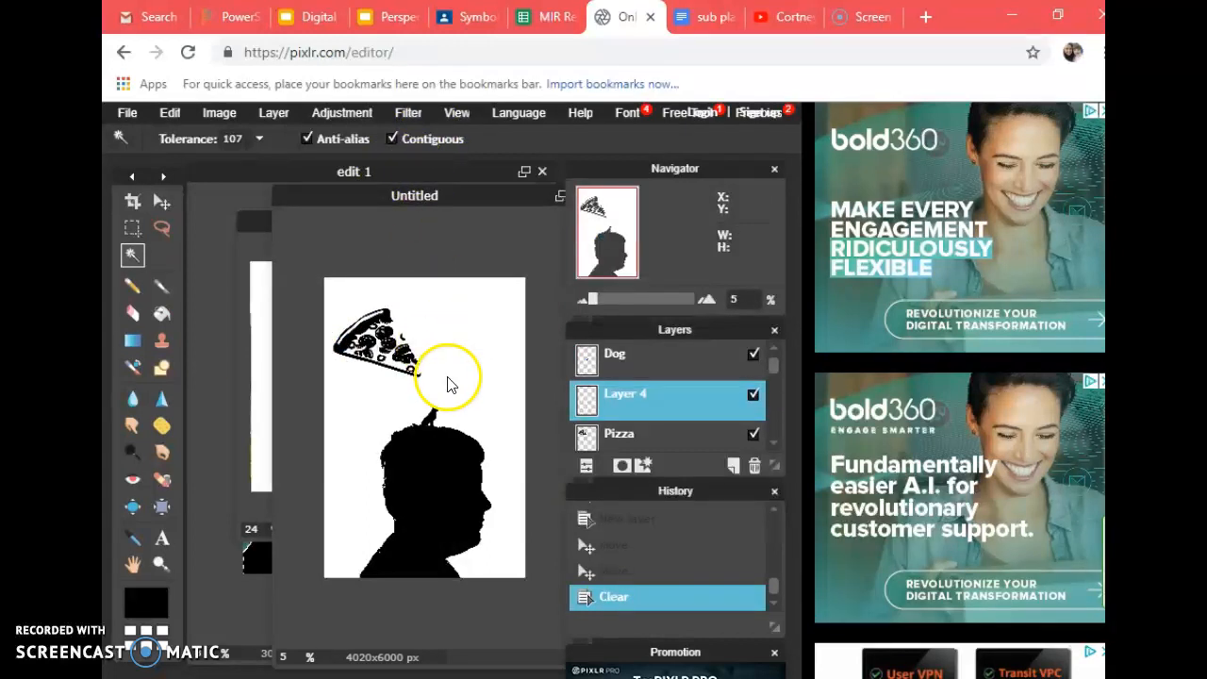
pyautogui.hotkey('ctrl', 'v')
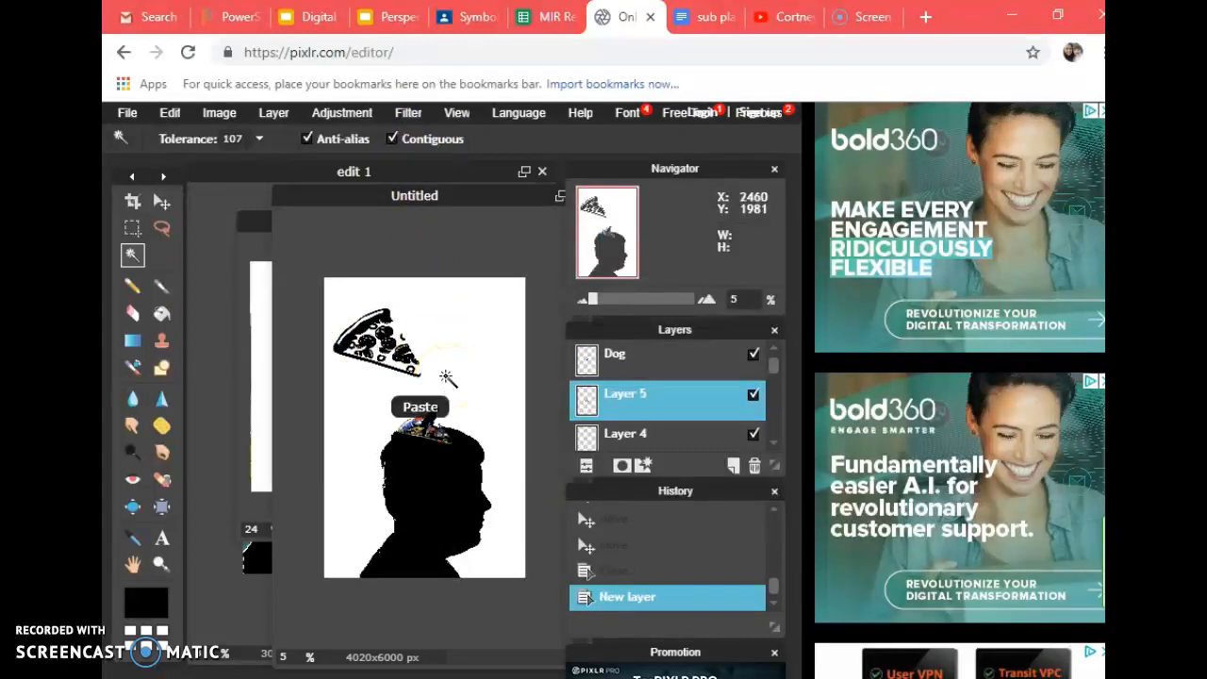
pyautogui.click(161, 201)
pyautogui.moveTo(472, 418)
pyautogui.mouseDown()
pyautogui.moveTo(431, 412)
pyautogui.moveTo(468, 370)
pyautogui.moveTo(485, 399)
pyautogui.mouseUp()
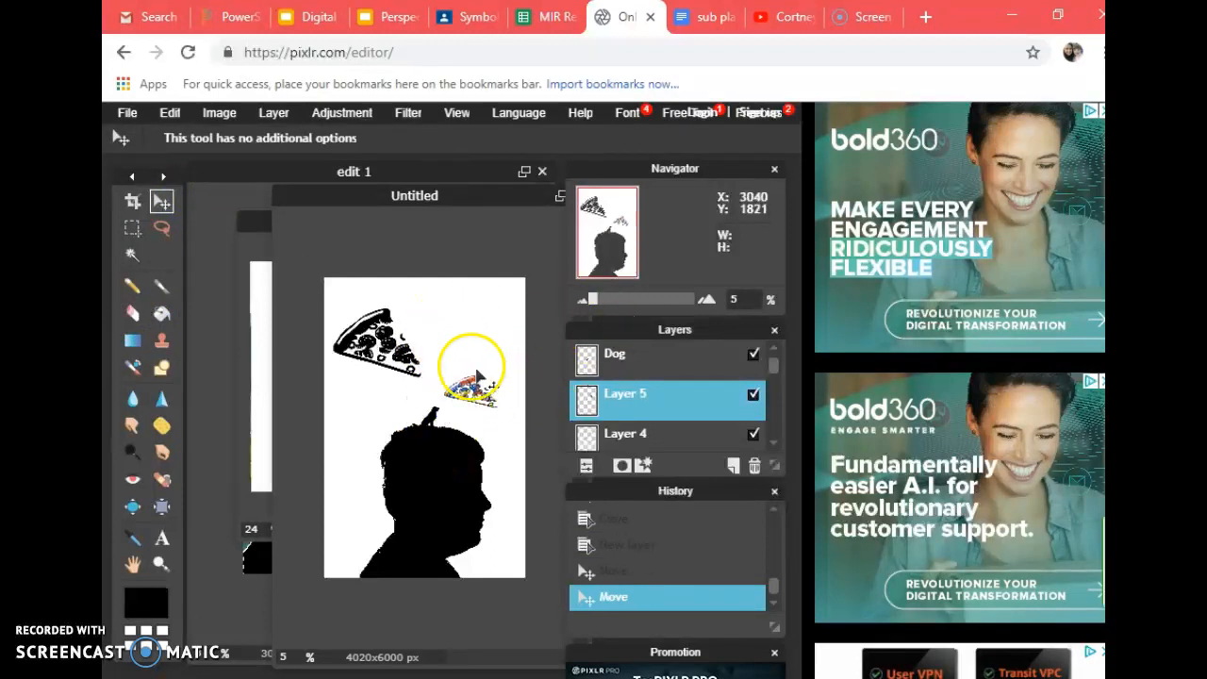
# Rename the pasted pizza layer as "color pizza"
pyautogui.doubleClick(644, 396)
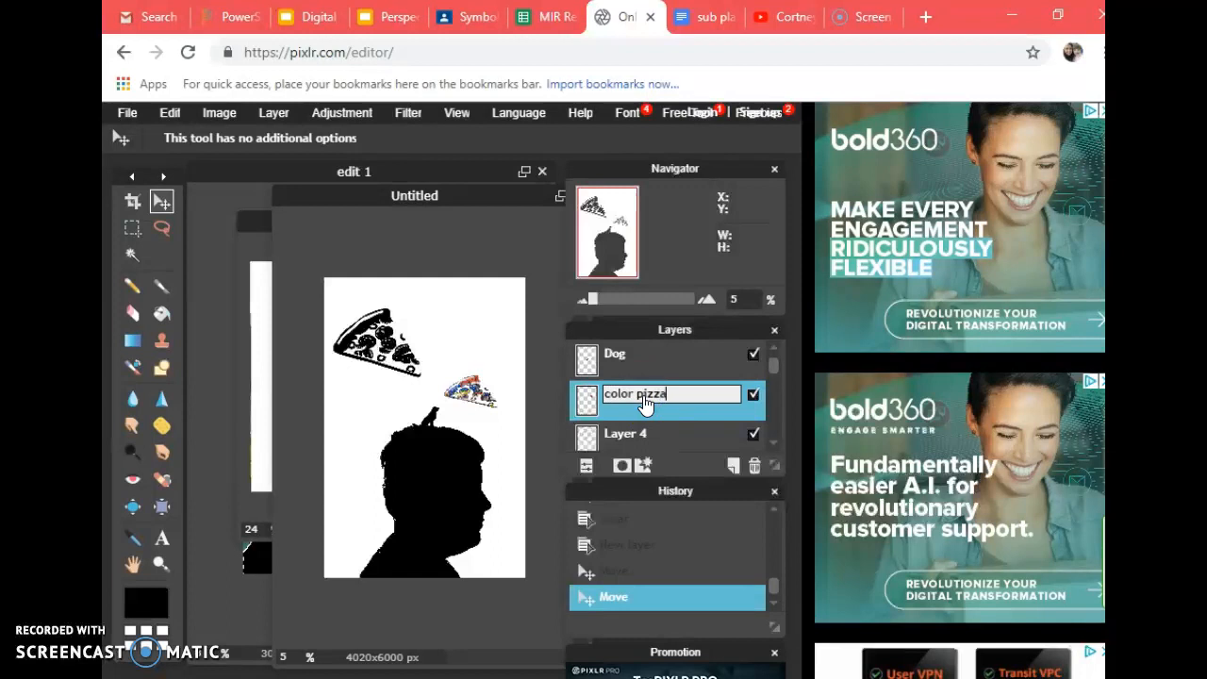
pyautogui.click(642, 361)
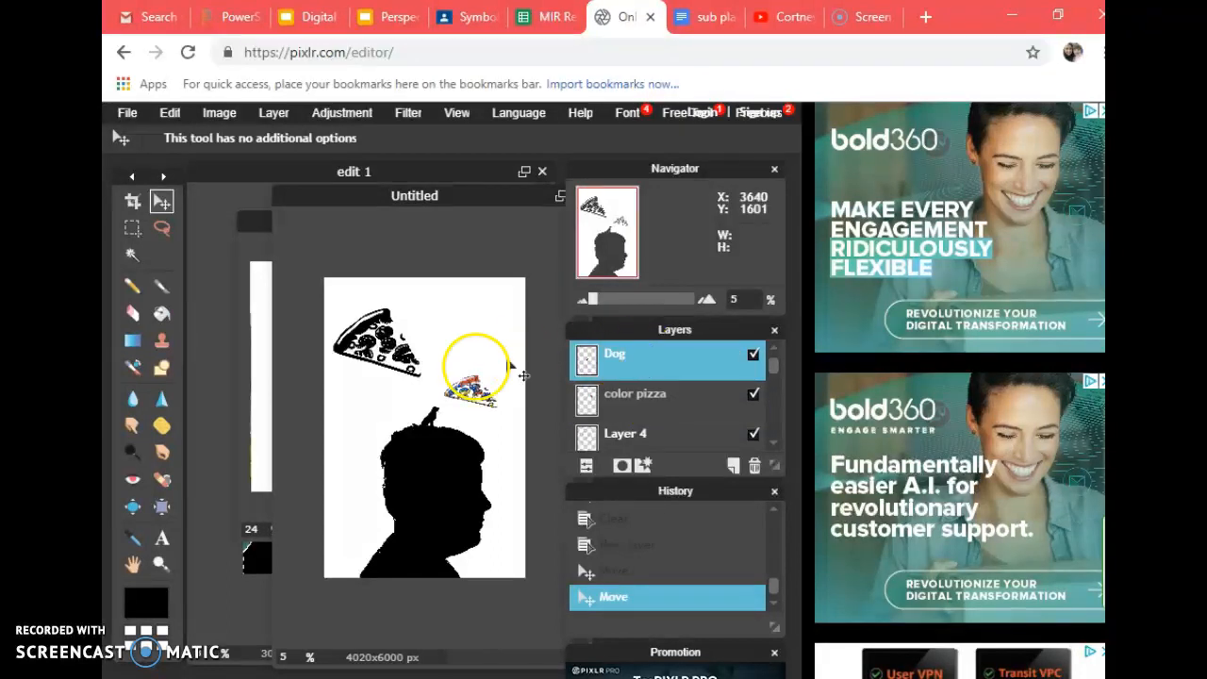
pyautogui.click(219, 113)
pyautogui.moveTo(169, 115)
pyautogui.click(202, 259)
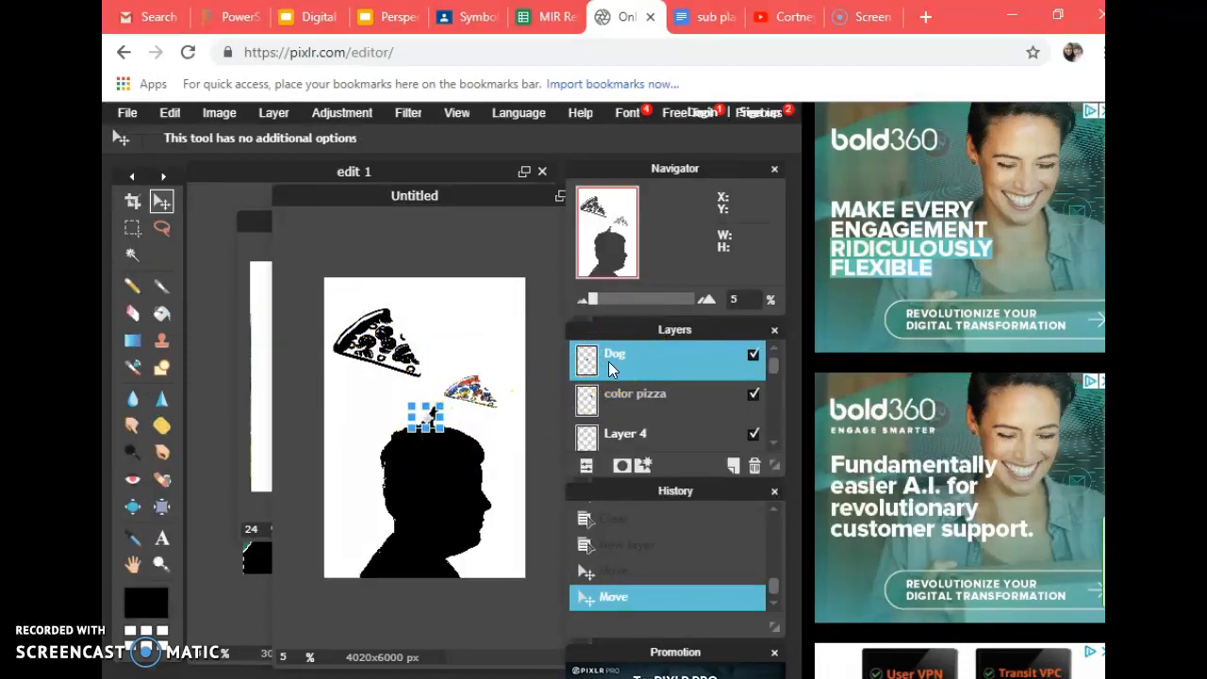
# Free-transform the color pizza layer, enlarging the pizza to nearly twice its width
pyautogui.click(624, 387)
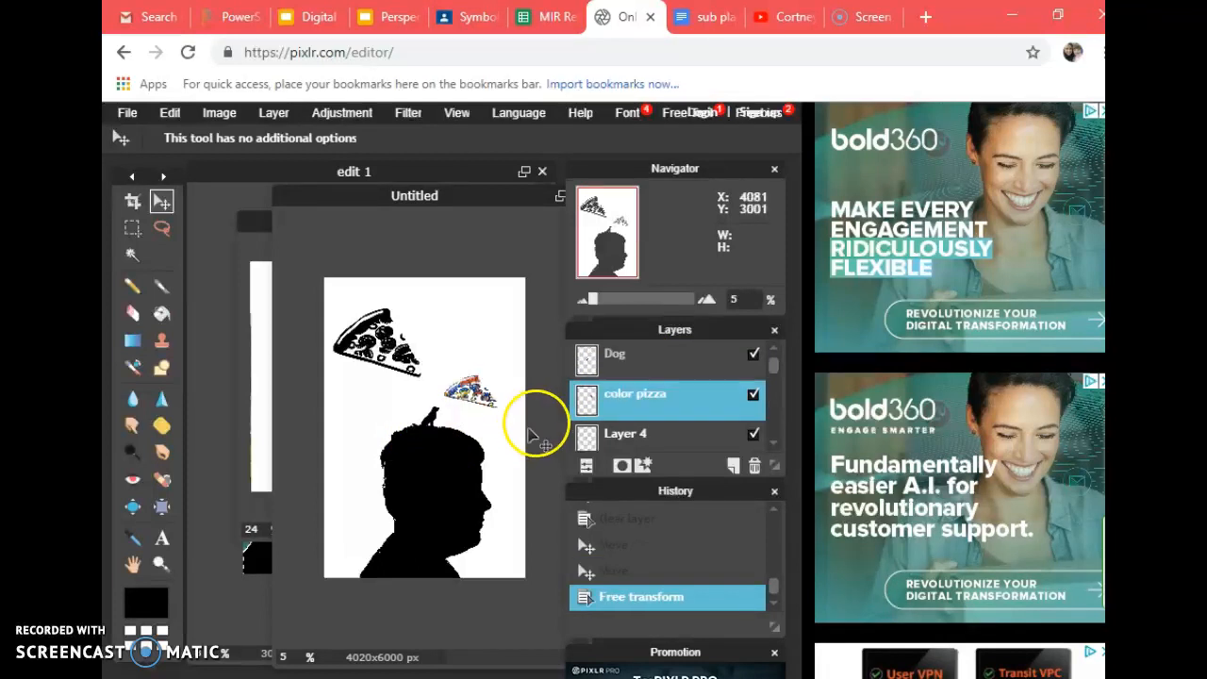
pyautogui.click(201, 117)
pyautogui.moveTo(171, 110)
pyautogui.click(165, 253)
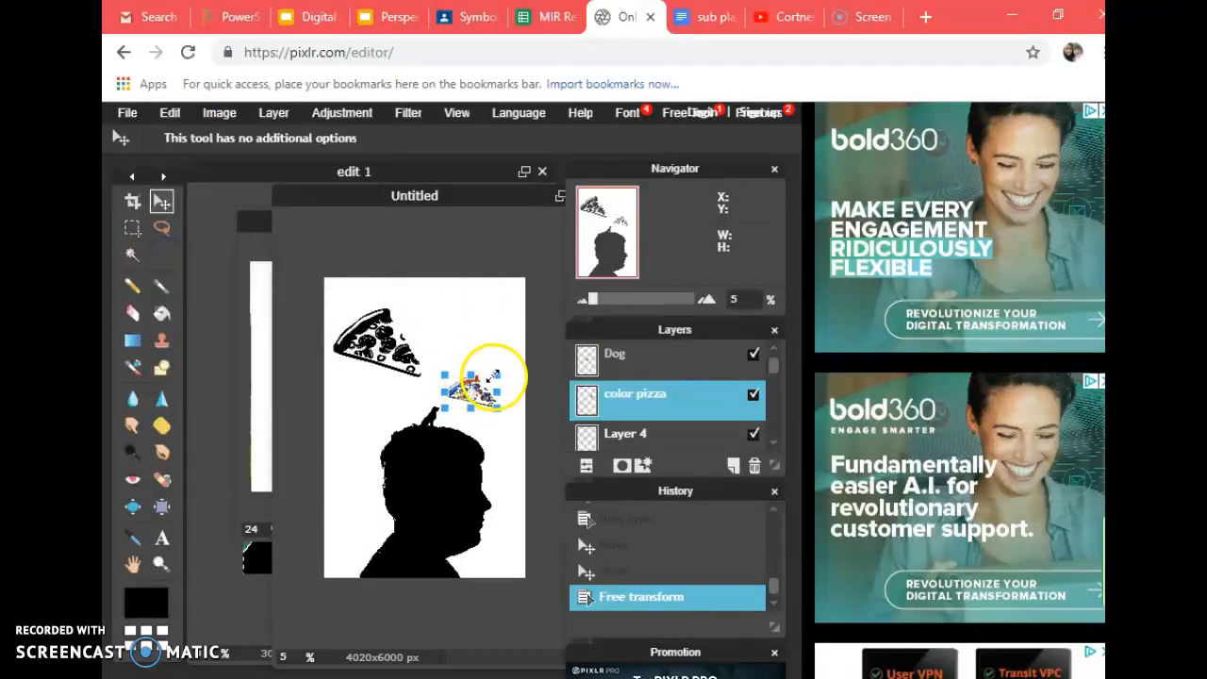
pyautogui.moveTo(494, 375); pyautogui.dragTo(514, 320)
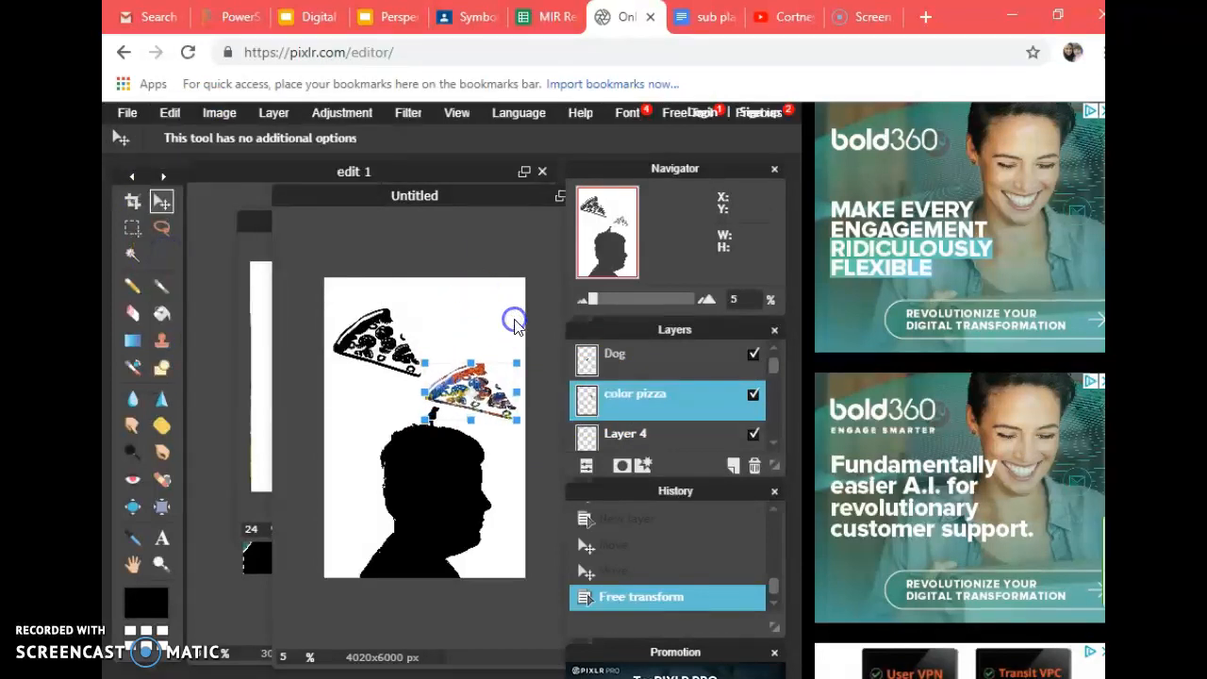
# Move the colored pizza up beside the black pizza, rotate it about 45 degrees clockwise, and apply the transform
pyautogui.moveTo(485, 369); pyautogui.dragTo(480, 337)
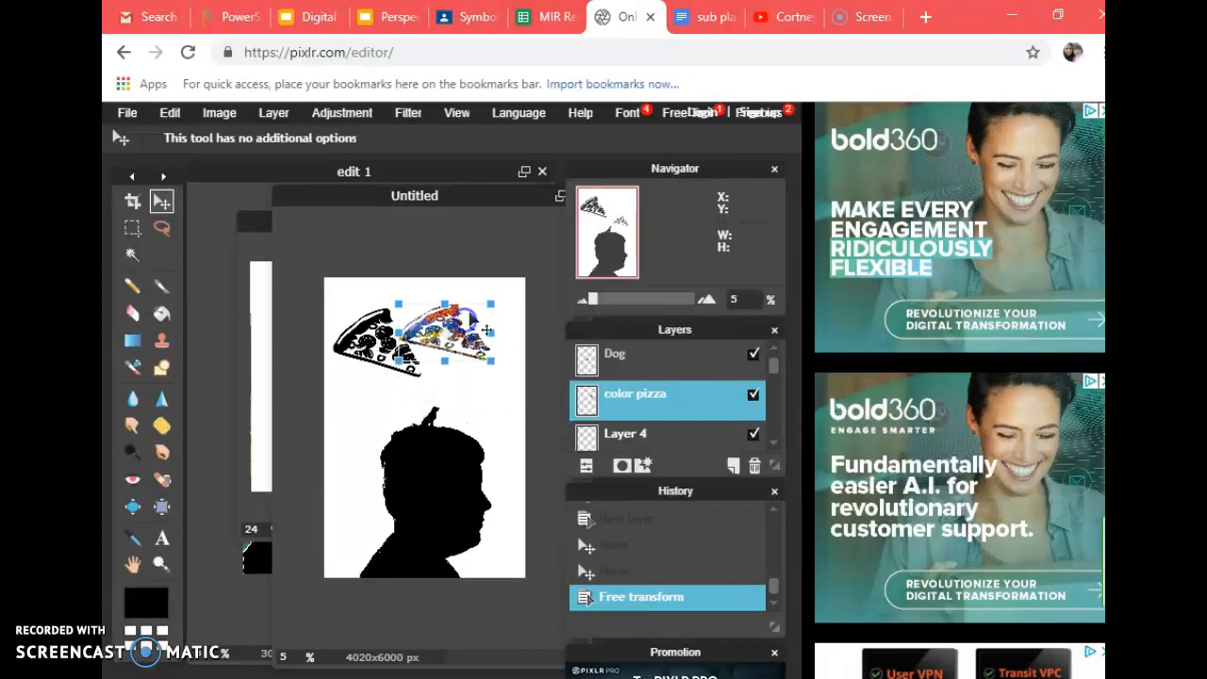
pyautogui.moveTo(504, 292); pyautogui.dragTo(365, 375)
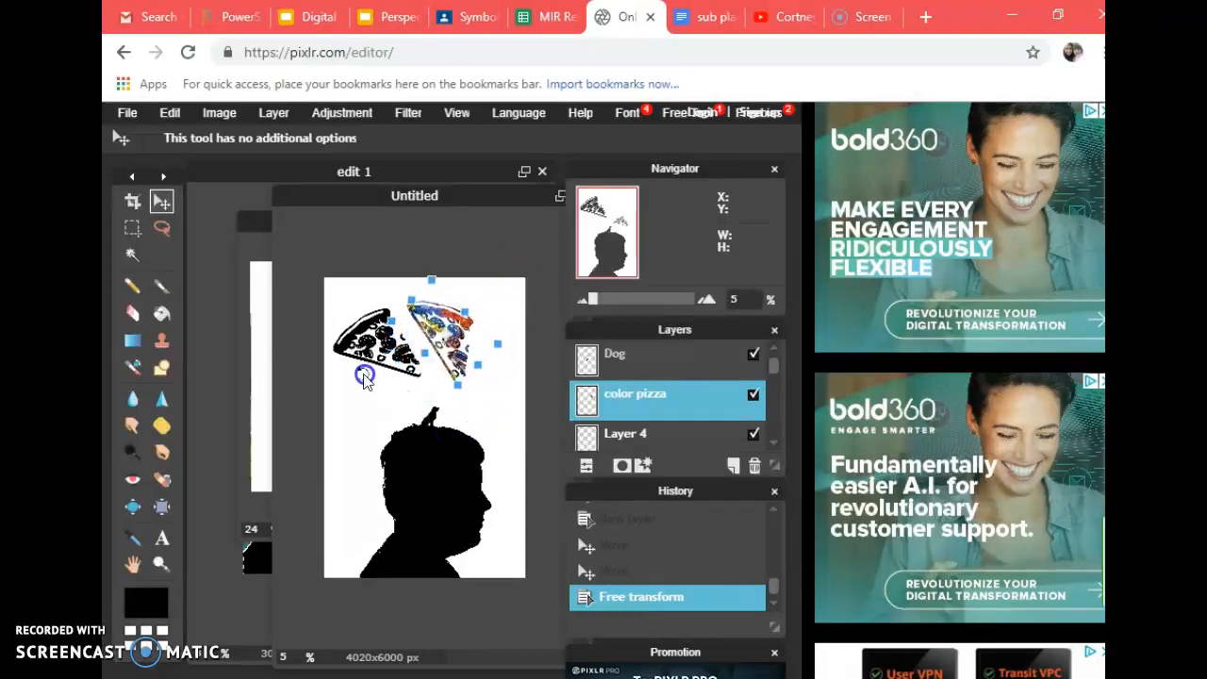
pyautogui.moveTo(491, 363); pyautogui.dragTo(504, 386)
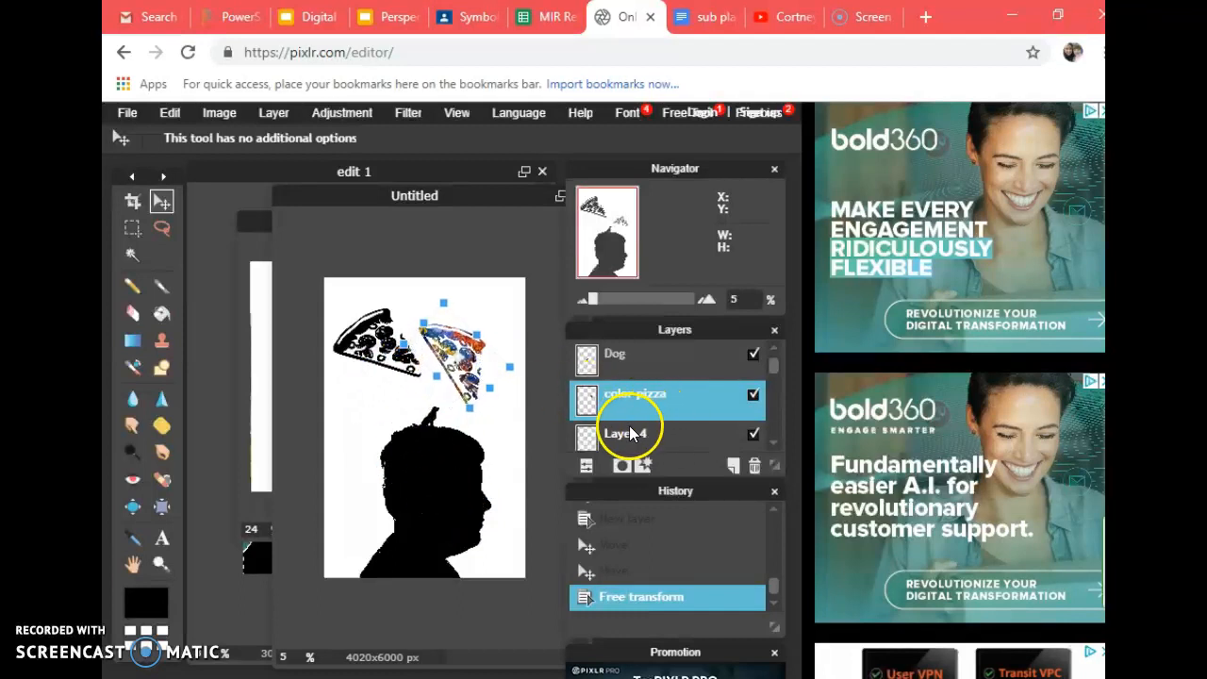
pyautogui.click(513, 311)
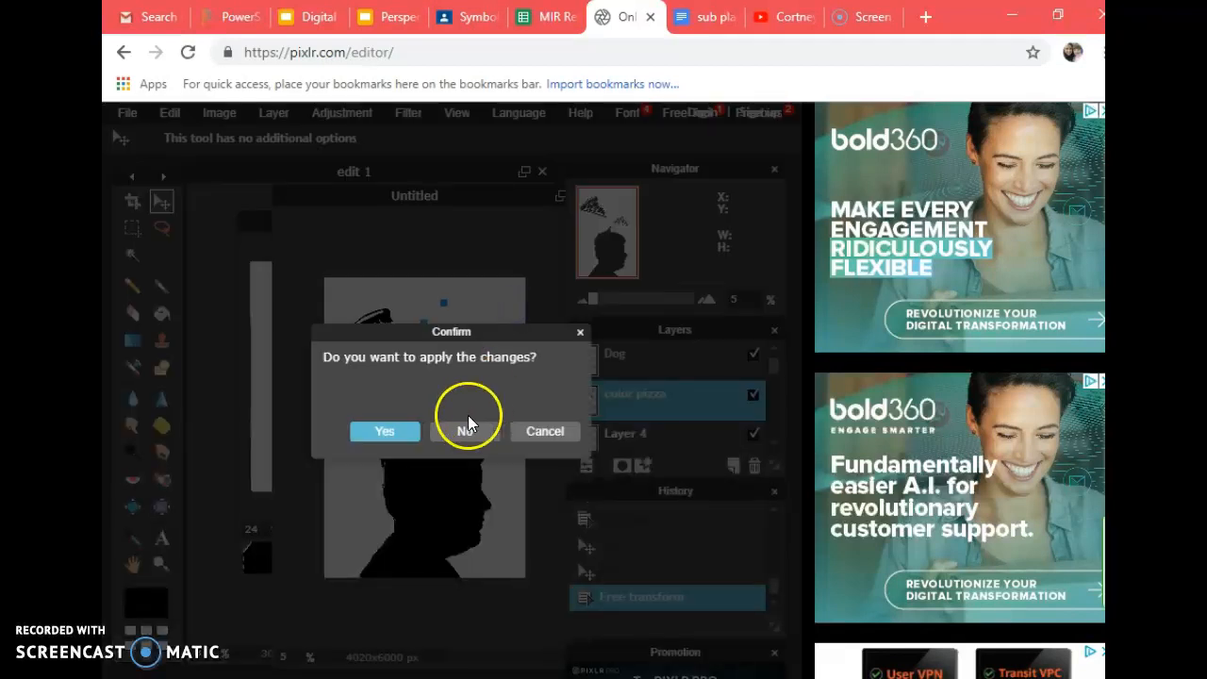
pyautogui.click(387, 431)
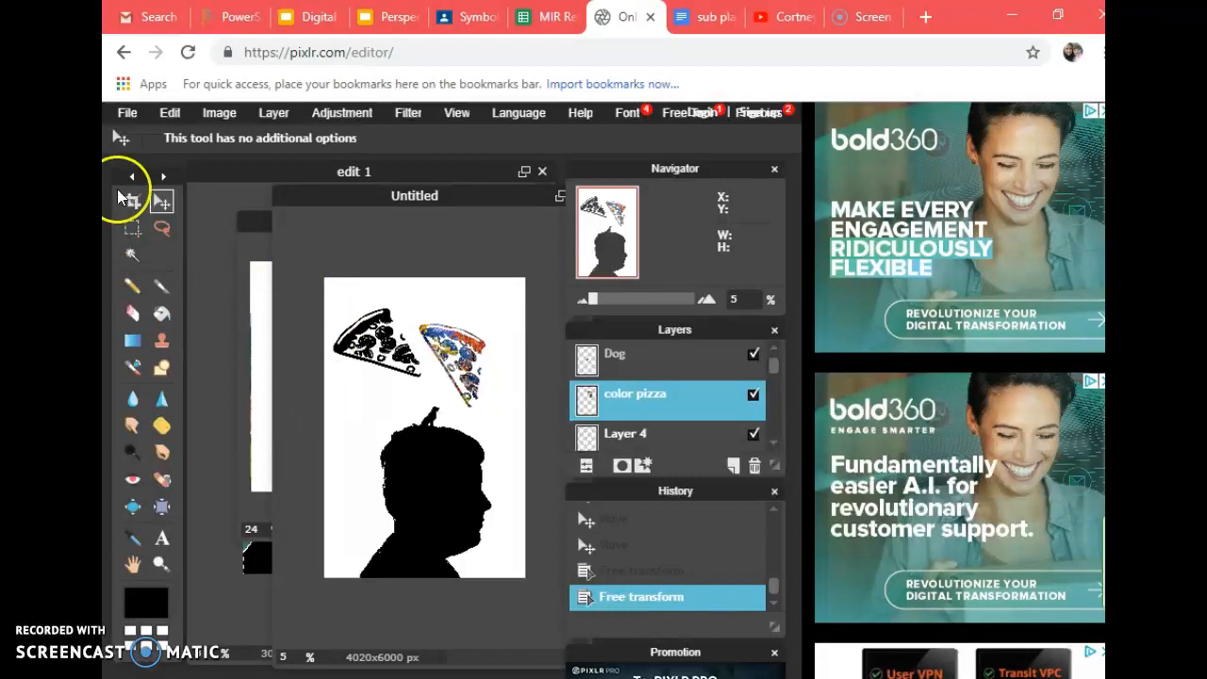
# Save the composition to the Downloads folder as a JPEG named Untitled with quality 80
pyautogui.click(135, 115)
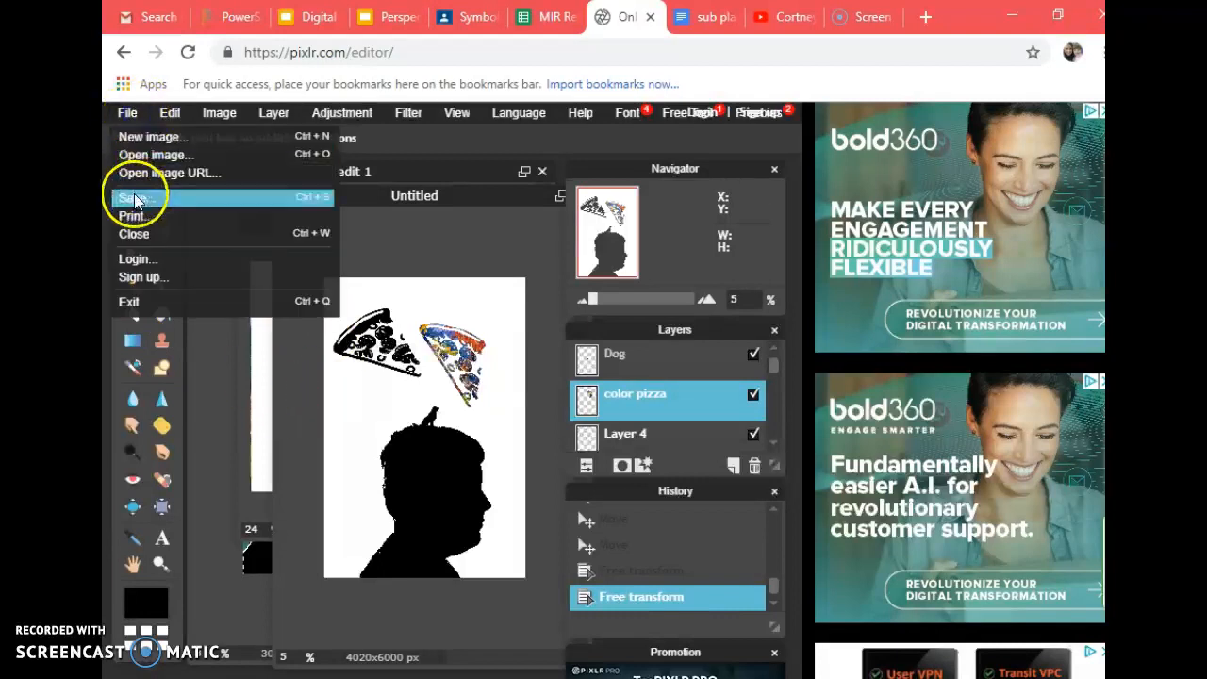
pyautogui.click(126, 194)
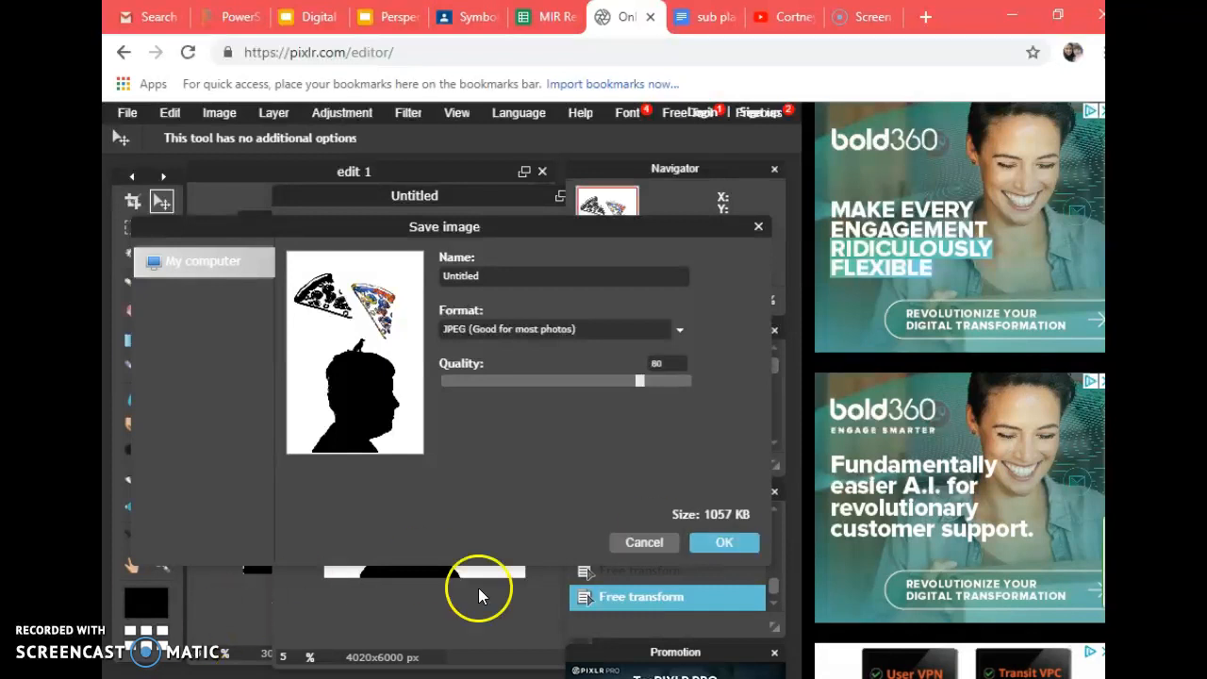
pyautogui.click(725, 543)
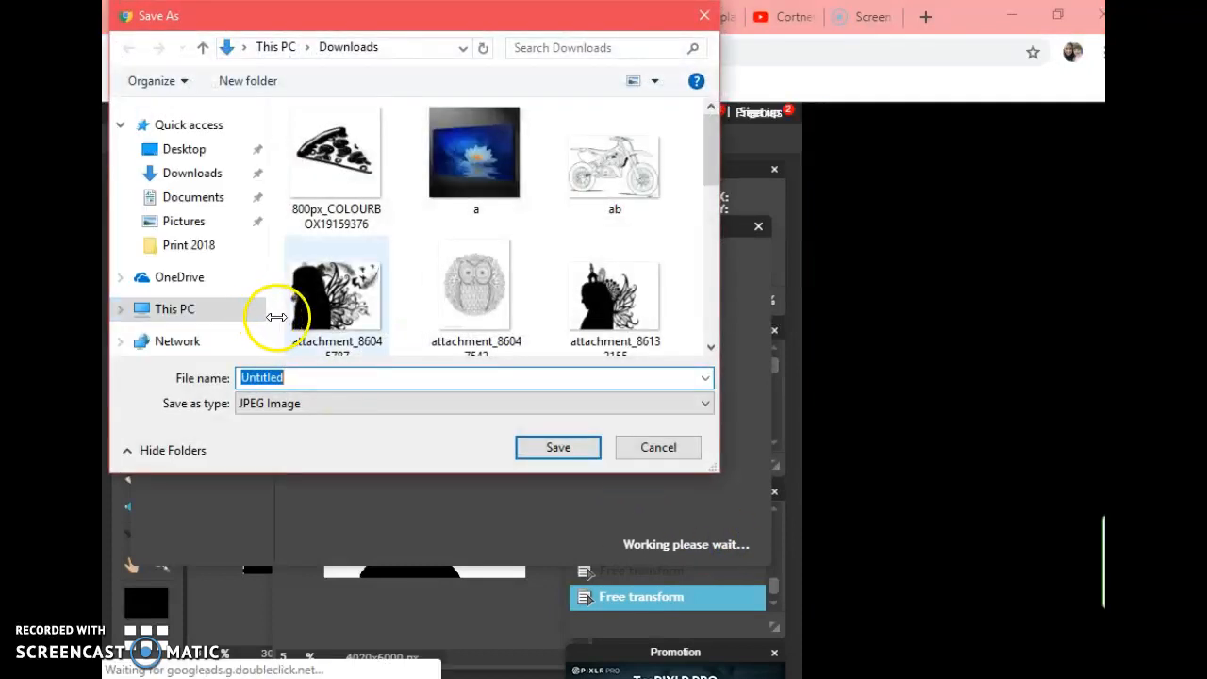
pyautogui.click(545, 446)
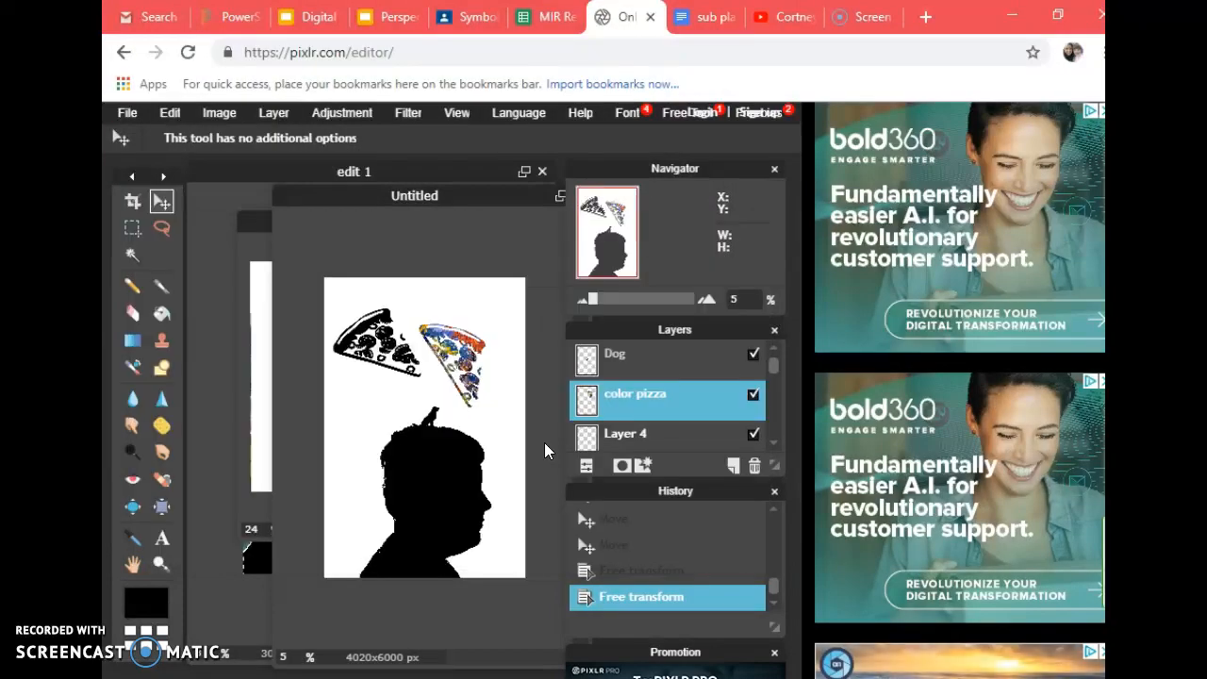
# Open the saved Untitled JPEG of the head-and-pizza composition from the Downloads folder
pyautogui.click(127, 113)
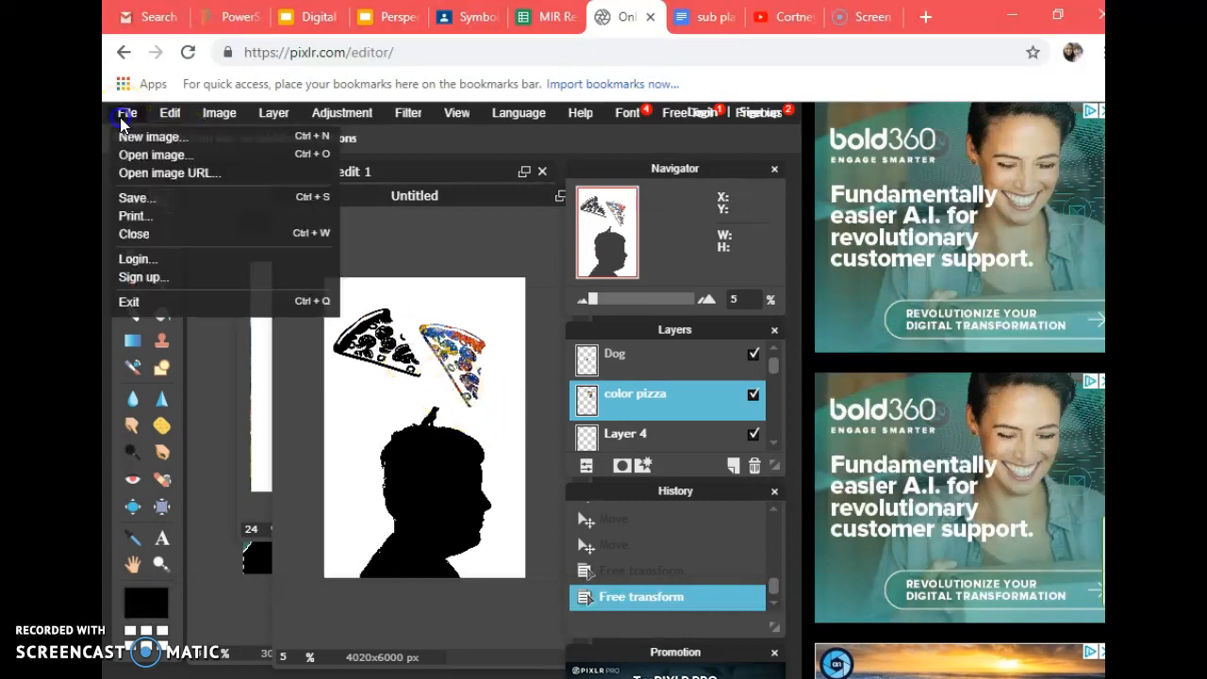
pyautogui.click(132, 155)
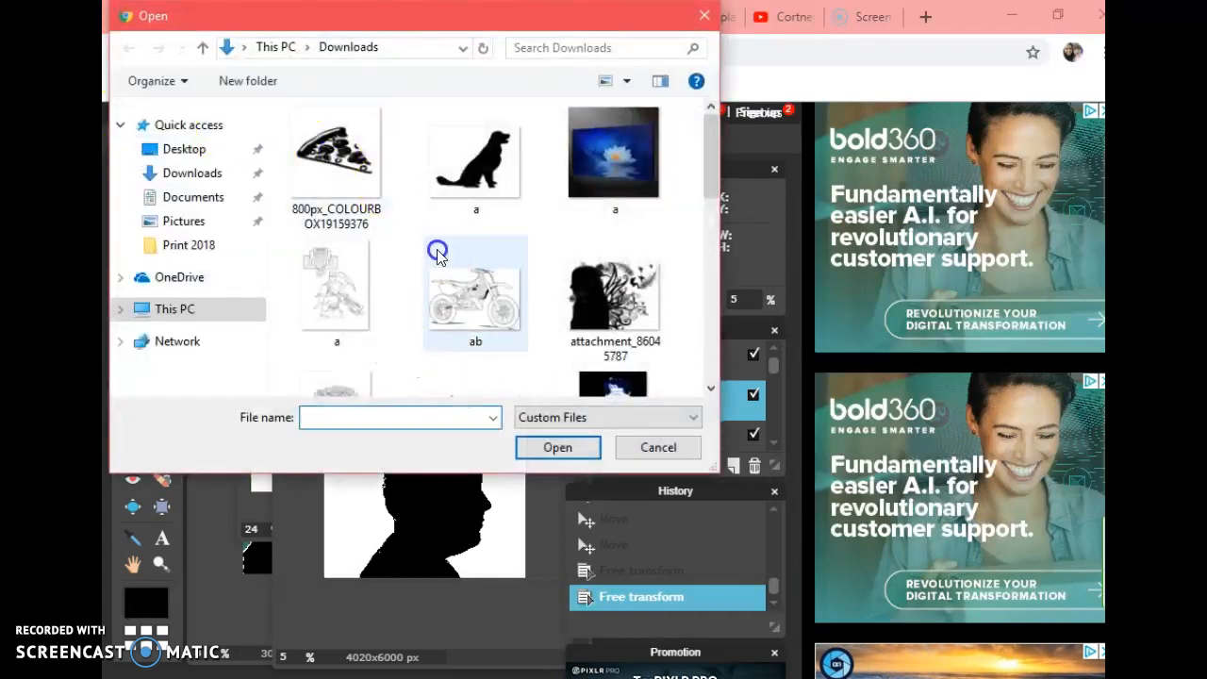
pyautogui.moveTo(719, 173); pyautogui.dragTo(709, 342)
pyautogui.click(467, 335)
pyautogui.click(541, 458)
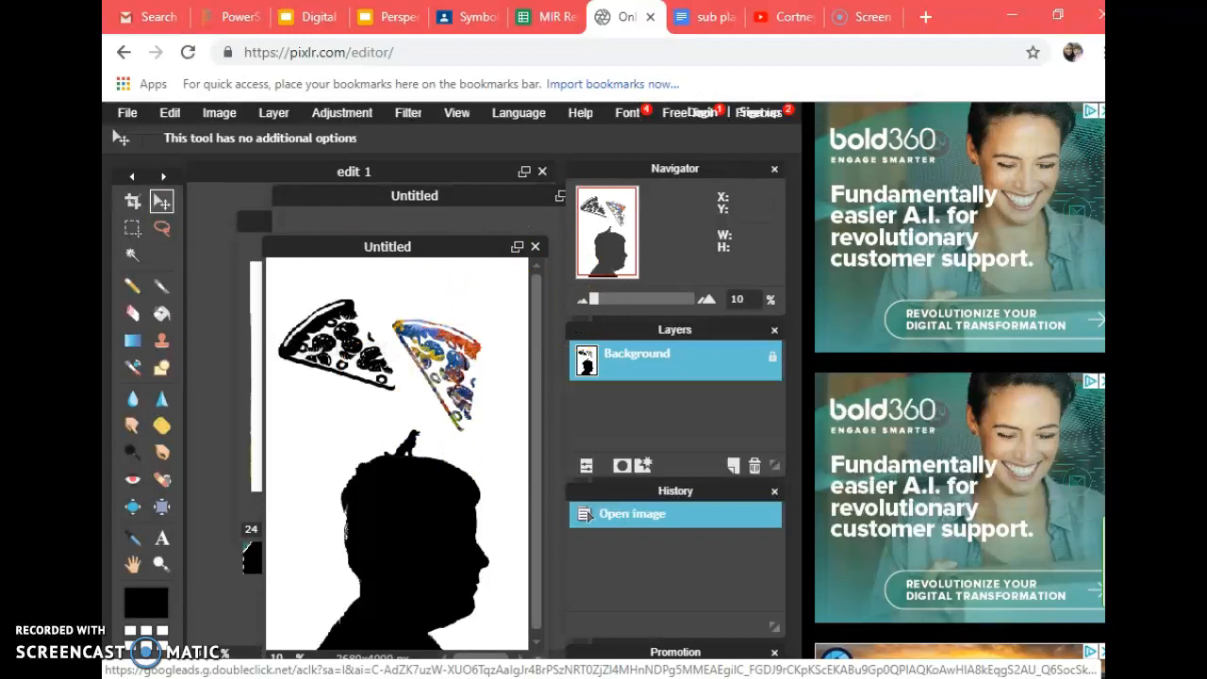
pyautogui.click(134, 111)
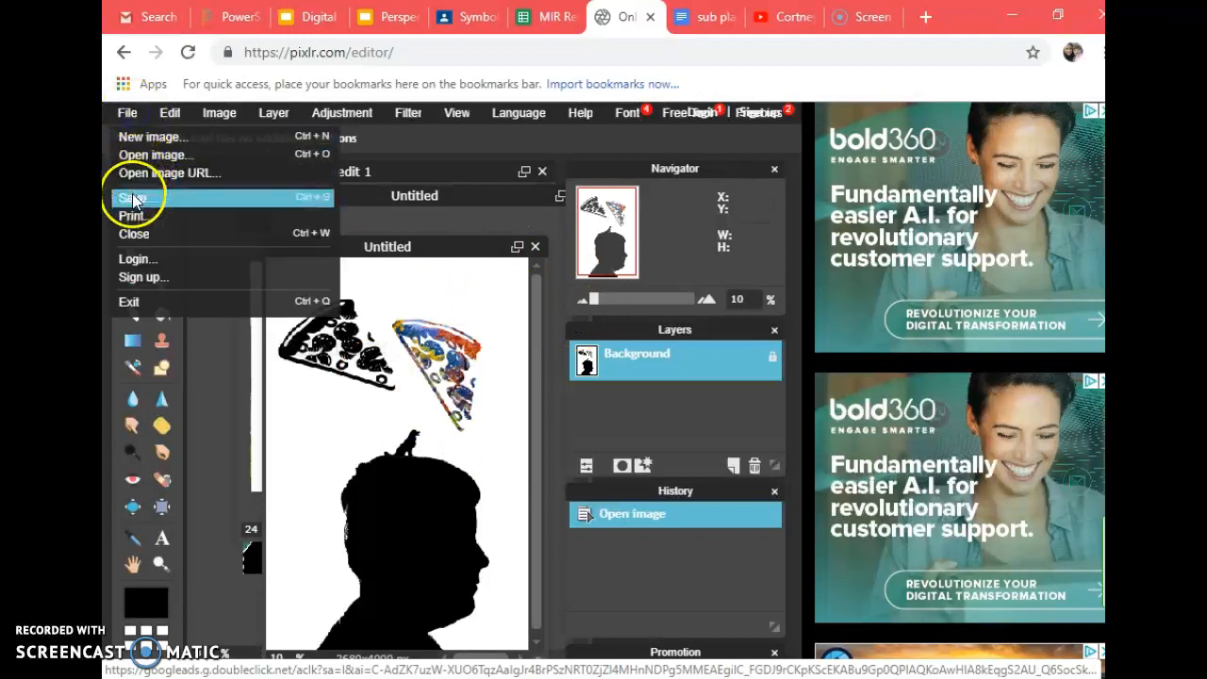
pyautogui.click(370, 336)
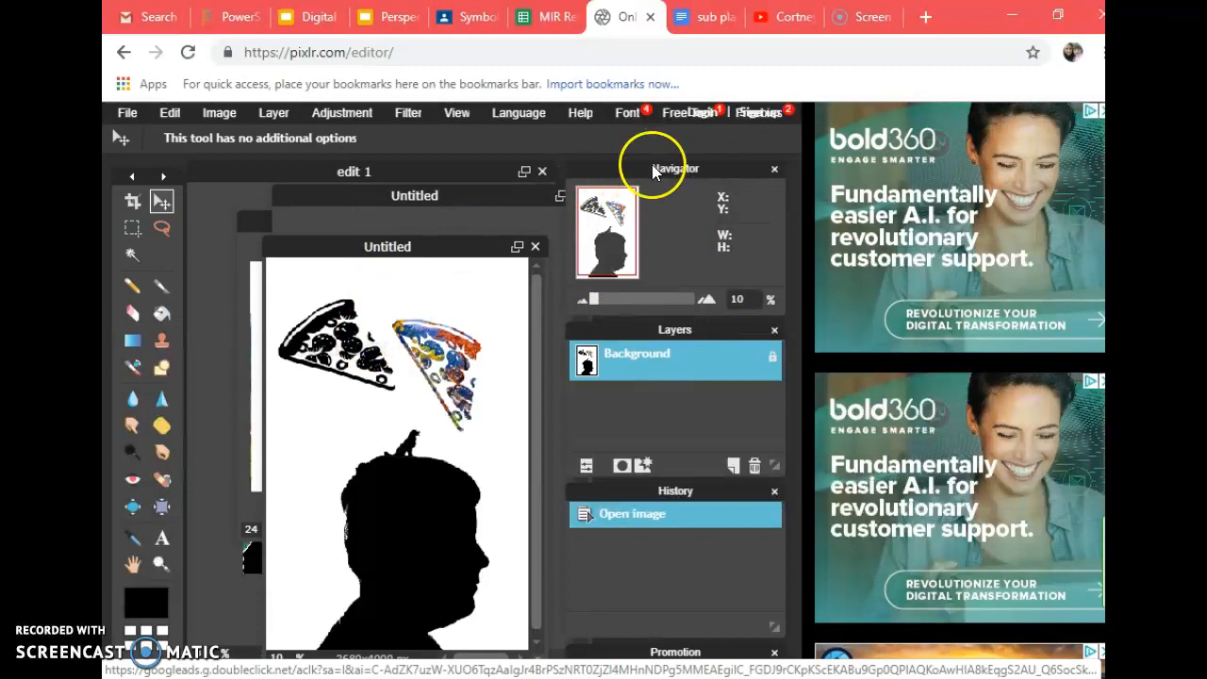